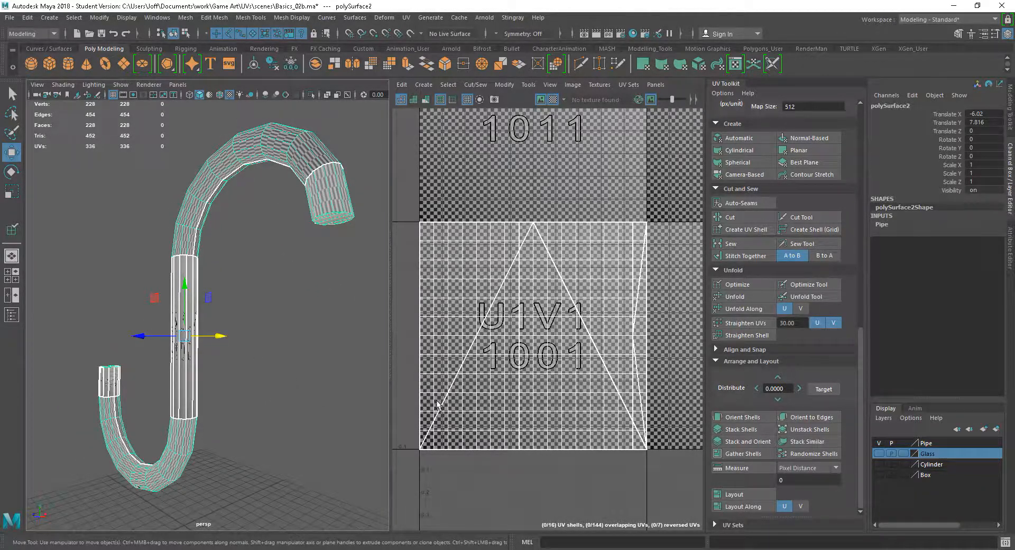
# Project new UVs onto the whole S-shaped pipe with a planar projection along the Z axis.
pyautogui.keyDown('alt'); pyautogui.moveTo(326, 371); pyautogui.dragTo(318, 371); pyautogui.keyUp('alt')
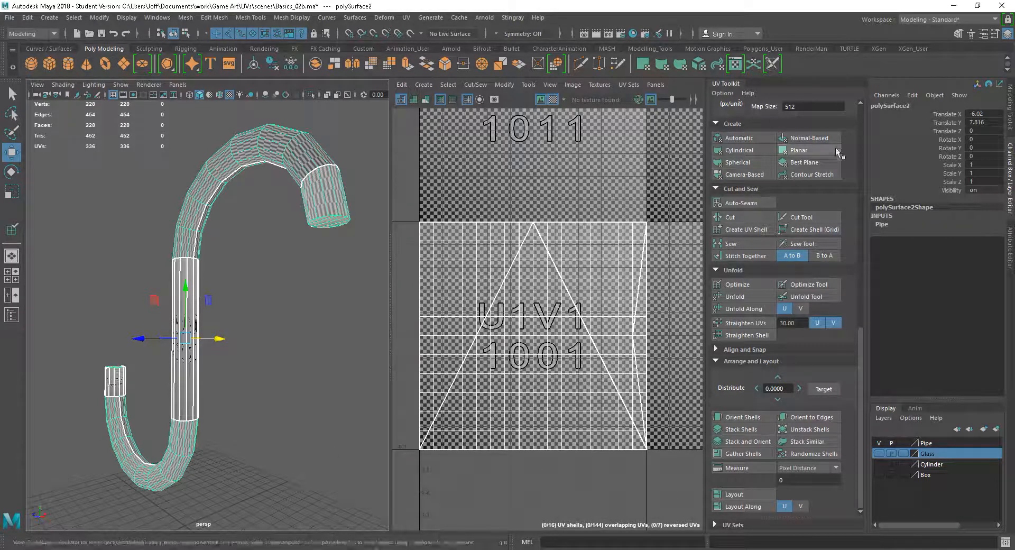
pyautogui.moveTo(858, 355); pyautogui.dragTo(871, 272)
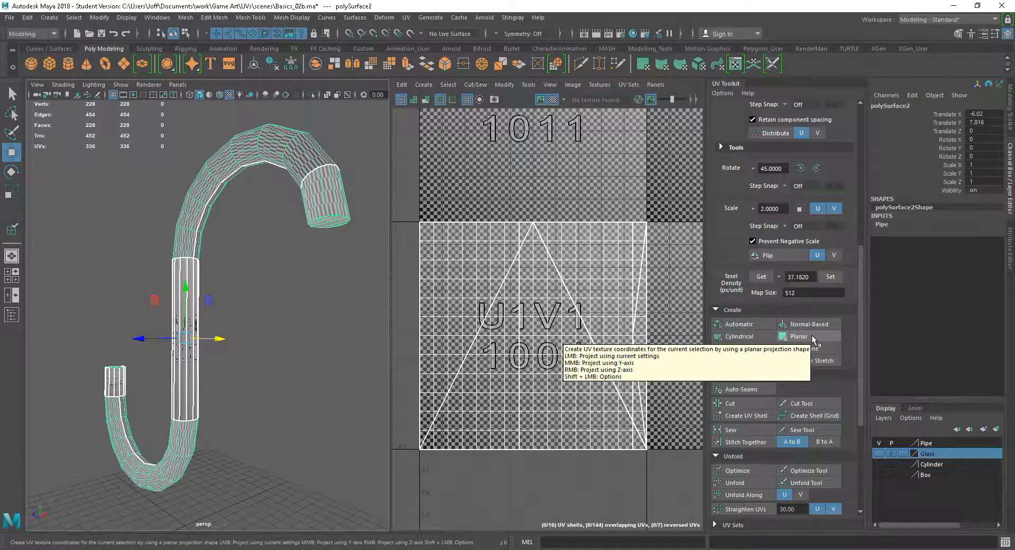
pyautogui.moveTo(312, 336)
pyautogui.keyDown('alt'); pyautogui.mouseDown()
pyautogui.moveTo(318, 360)
pyautogui.moveTo(305, 352)
pyautogui.mouseUp(); pyautogui.keyUp('alt')
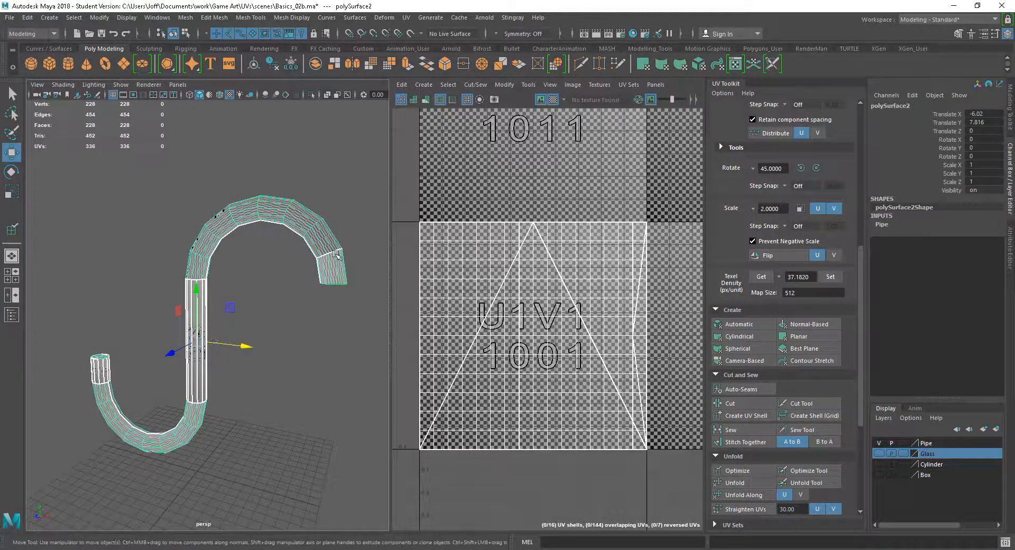
pyautogui.keyDown('alt'); pyautogui.moveTo(93, 484); pyautogui.dragTo(89, 504); pyautogui.keyUp('alt')
pyautogui.keyDown('alt'); pyautogui.moveTo(196, 380); pyautogui.dragTo(238, 420); pyautogui.keyUp('alt')
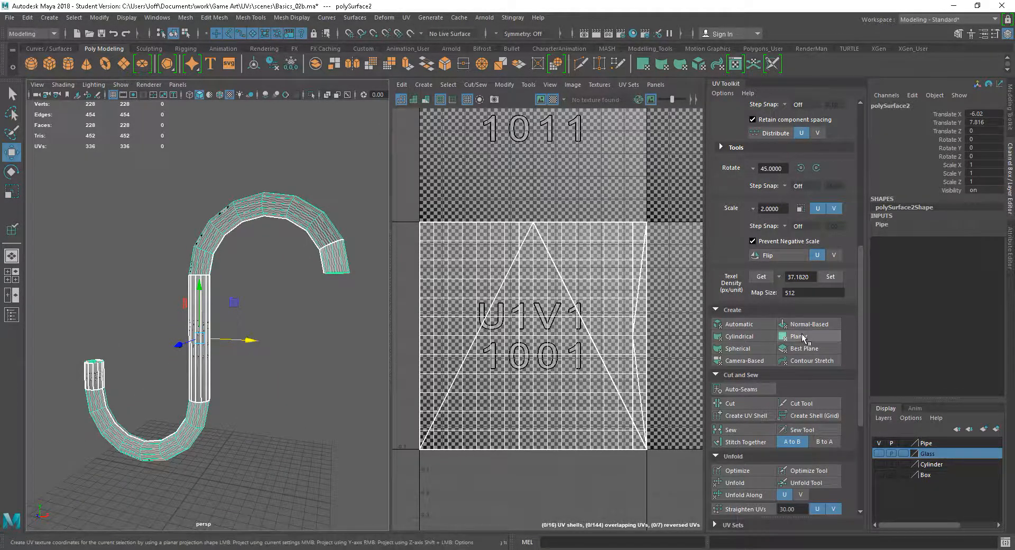
pyautogui.click(802, 338)
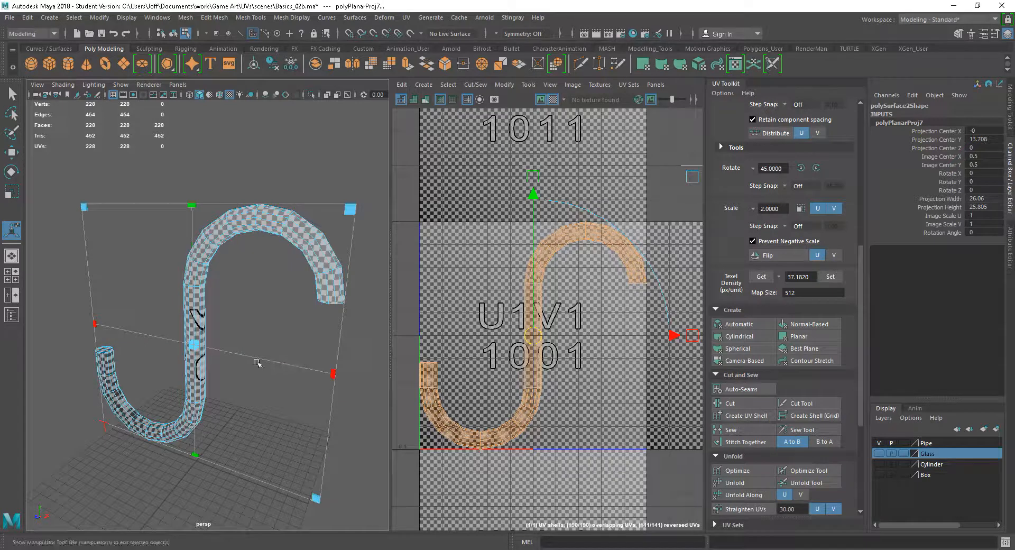
# Put the pipe in edge selection mode and hide the checker pattern.
pyautogui.keyDown('alt'); pyautogui.moveTo(355, 401); pyautogui.dragTo(343, 396); pyautogui.keyUp('alt')
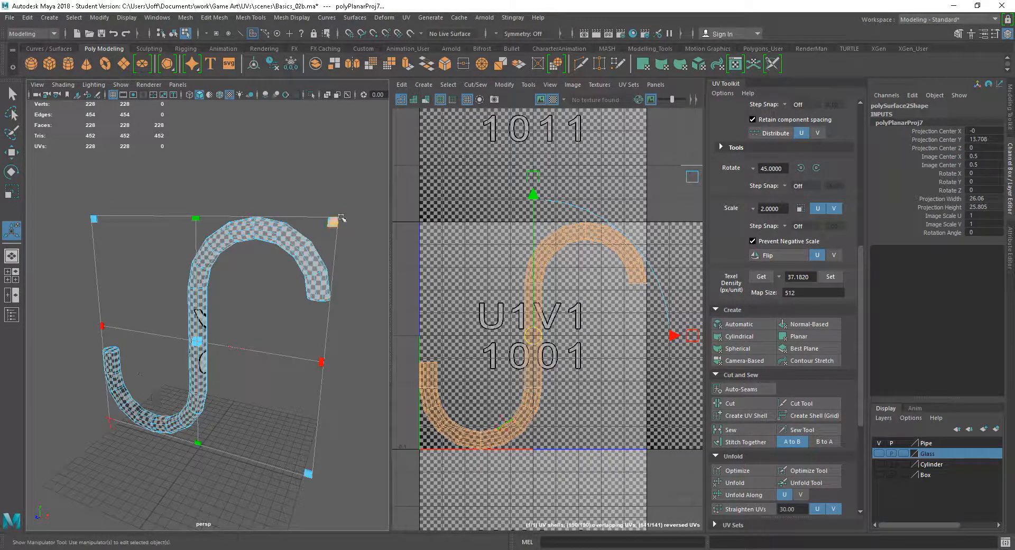
pyautogui.keyDown('alt'); pyautogui.moveTo(236, 361); pyautogui.dragTo(291, 344); pyautogui.keyUp('alt')
pyautogui.moveTo(291, 344)
pyautogui.keyDown('alt'); pyautogui.mouseDown(button='right')
pyautogui.moveTo(311, 370)
pyautogui.moveTo(297, 351)
pyautogui.mouseUp(button='right'); pyautogui.keyUp('alt')
pyautogui.keyDown('alt'); pyautogui.moveTo(297, 351); pyautogui.dragTo(319, 364); pyautogui.keyUp('alt')
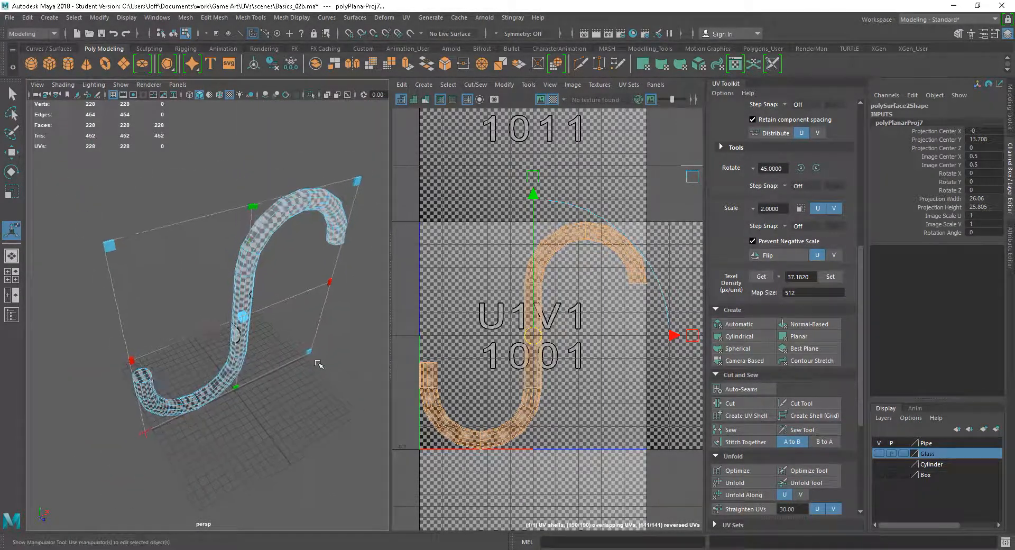
pyautogui.moveTo(314, 208); pyautogui.dragTo(322, 175, button='right')
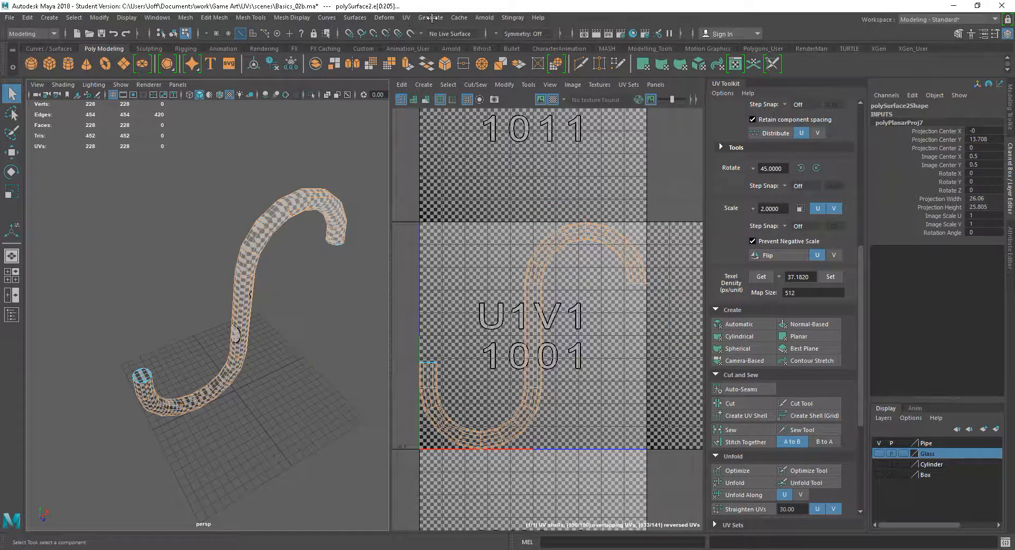
pyautogui.click(553, 100)
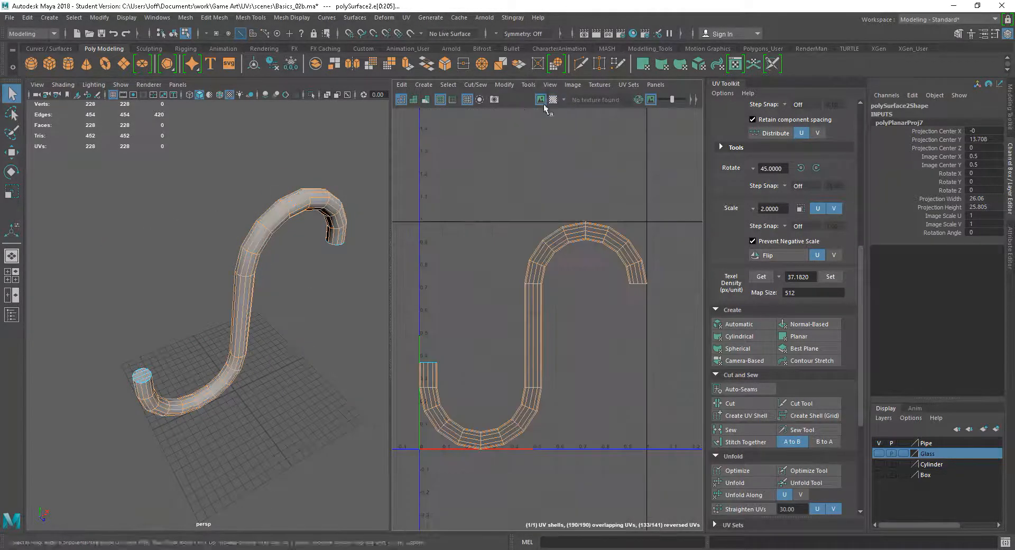
# Cut the UVs around the edge loop of the pipe's lower end cap with the 3D Cut and Sew UV Tool.
pyautogui.click(406, 18)
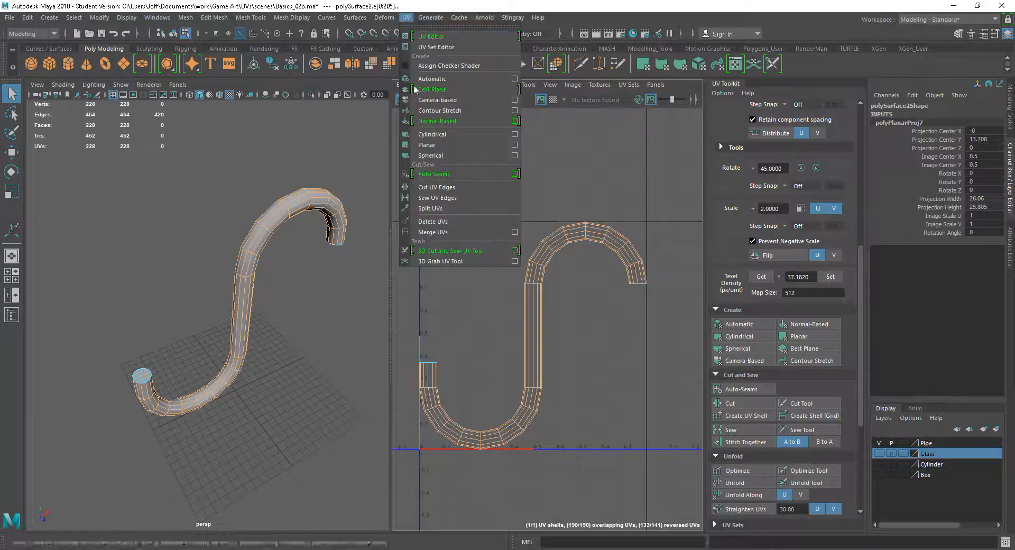
pyautogui.click(460, 255)
pyautogui.scroll(10, 240, 432)
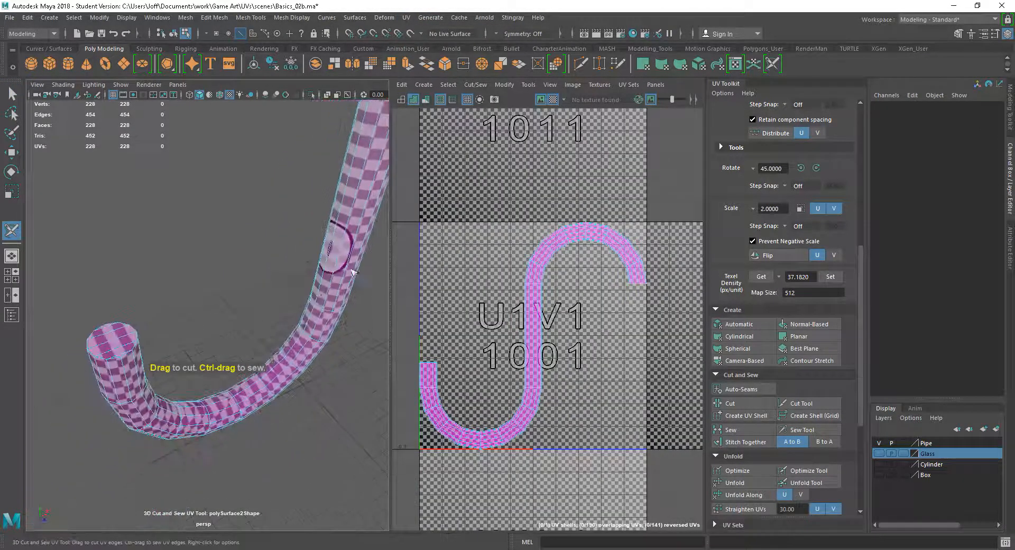
pyautogui.scroll(10, 240, 369)
pyautogui.moveTo(259, 330); pyautogui.dragTo(233, 352)
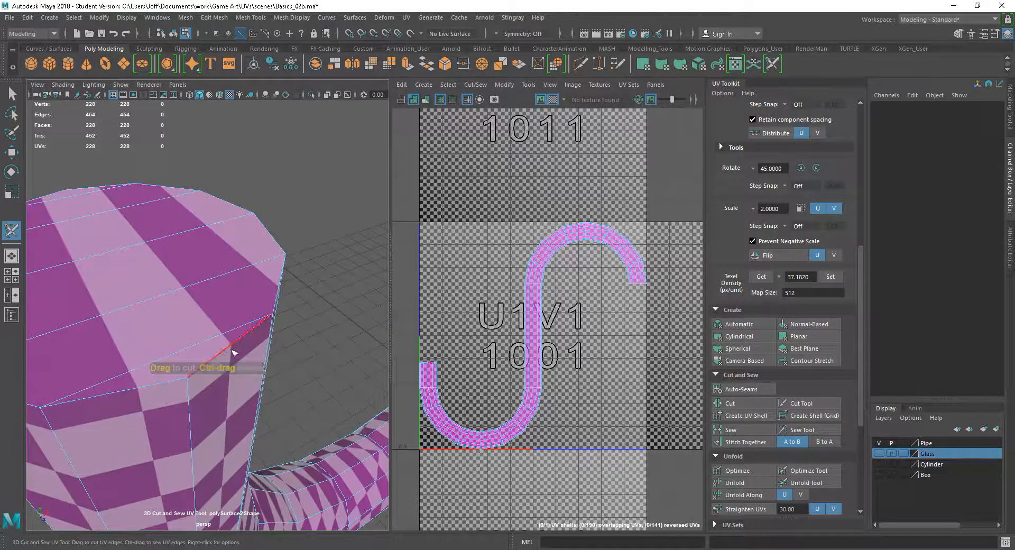
pyautogui.doubleClick(233, 352)
pyautogui.scroll(-5, 297, 392)
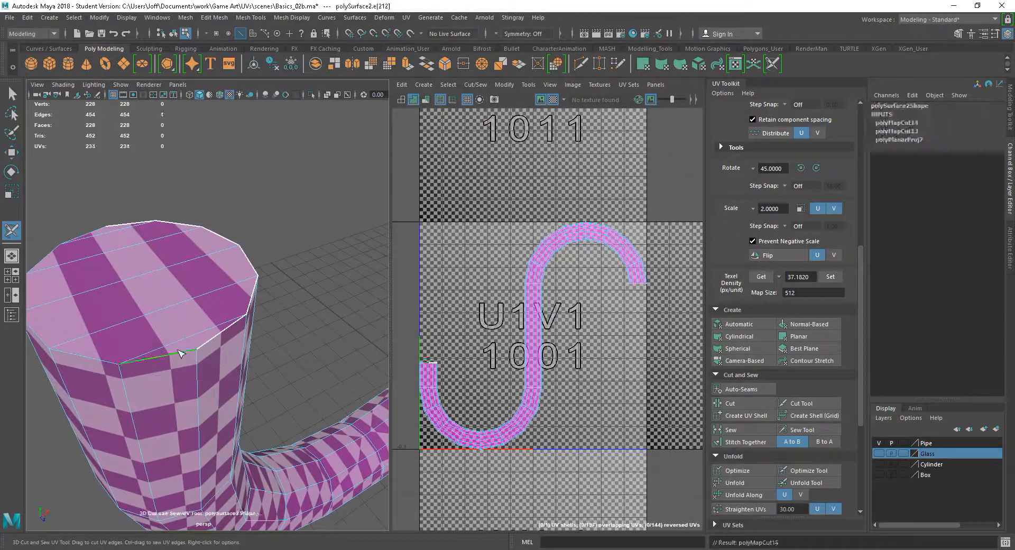
# Cut the UVs around the edge loop of the pipe's upper end cap.
pyautogui.scroll(-8, 323, 386)
pyautogui.keyDown('alt'); pyautogui.moveTo(315, 363); pyautogui.dragTo(224, 328); pyautogui.keyUp('alt')
pyautogui.keyDown('alt'); pyautogui.moveTo(225, 328); pyautogui.dragTo(227, 383, button='middle'); pyautogui.keyUp('alt')
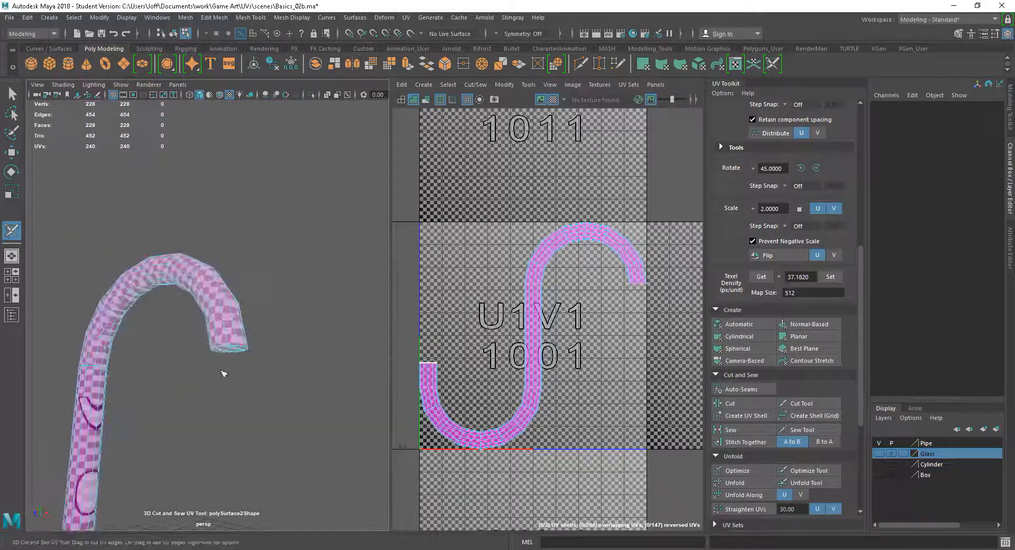
pyautogui.keyDown('alt'); pyautogui.moveTo(227, 382); pyautogui.dragTo(361, 458, button='right'); pyautogui.keyUp('alt')
pyautogui.keyDown('alt'); pyautogui.moveTo(308, 426); pyautogui.dragTo(306, 412); pyautogui.keyUp('alt')
pyautogui.keyDown('alt'); pyautogui.moveTo(306, 413); pyautogui.dragTo(281, 373, button='right'); pyautogui.keyUp('alt')
pyautogui.keyDown('alt'); pyautogui.moveTo(281, 374); pyautogui.dragTo(278, 349); pyautogui.keyUp('alt')
pyautogui.doubleClick(238, 281)
pyautogui.doubleClick(215, 294)
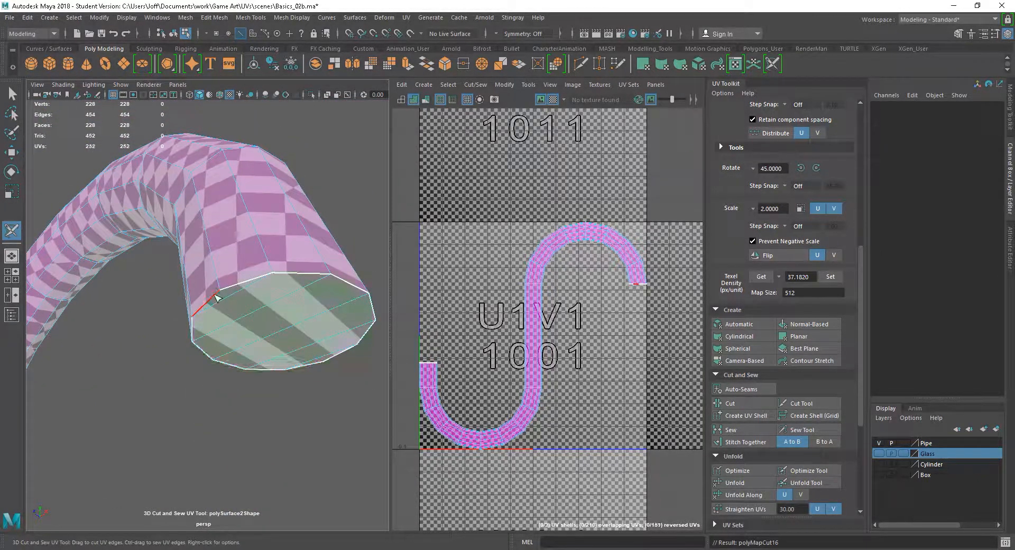
# Cut a lengthwise UV seam along the pipe's full edge loop from the upper end, and leave the cutting tool.
pyautogui.keyDown('alt'); pyautogui.moveTo(325, 403); pyautogui.dragTo(224, 301, button='right'); pyautogui.keyUp('alt')
pyautogui.keyDown('alt'); pyautogui.moveTo(226, 304); pyautogui.dragTo(358, 315); pyautogui.keyUp('alt')
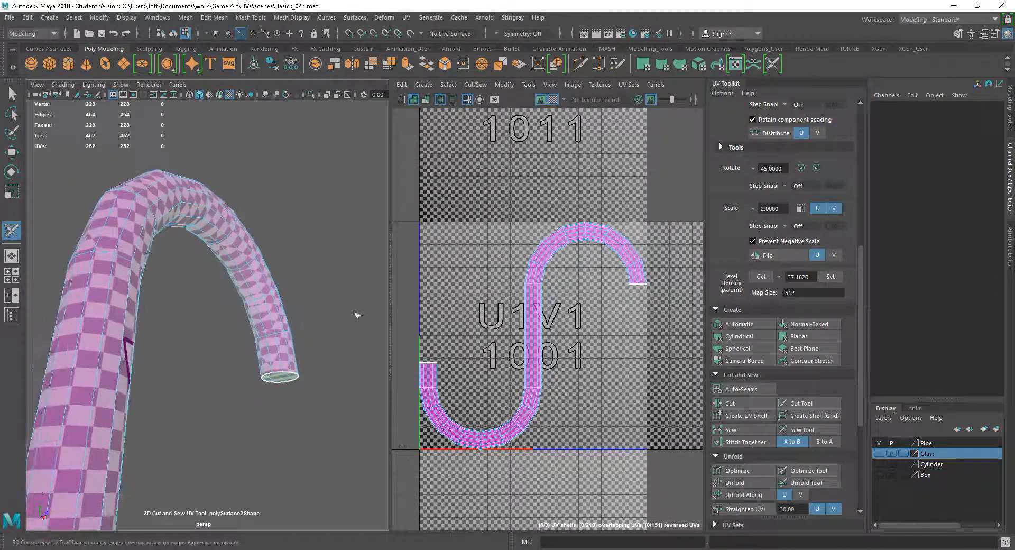
pyautogui.click(276, 364)
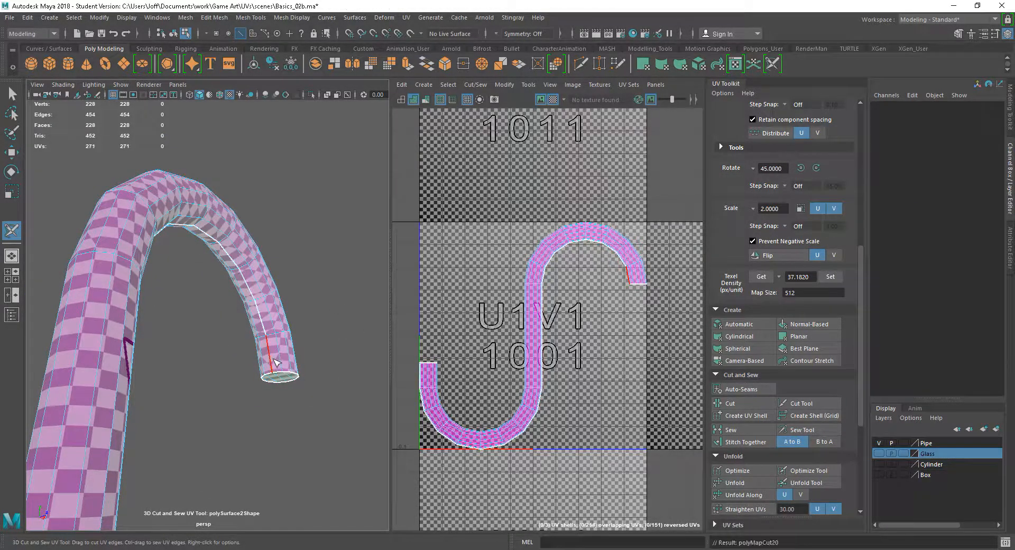
pyautogui.keyDown('alt'); pyautogui.moveTo(275, 364); pyautogui.dragTo(303, 437); pyautogui.keyUp('alt')
pyautogui.scroll(3, 243, 410)
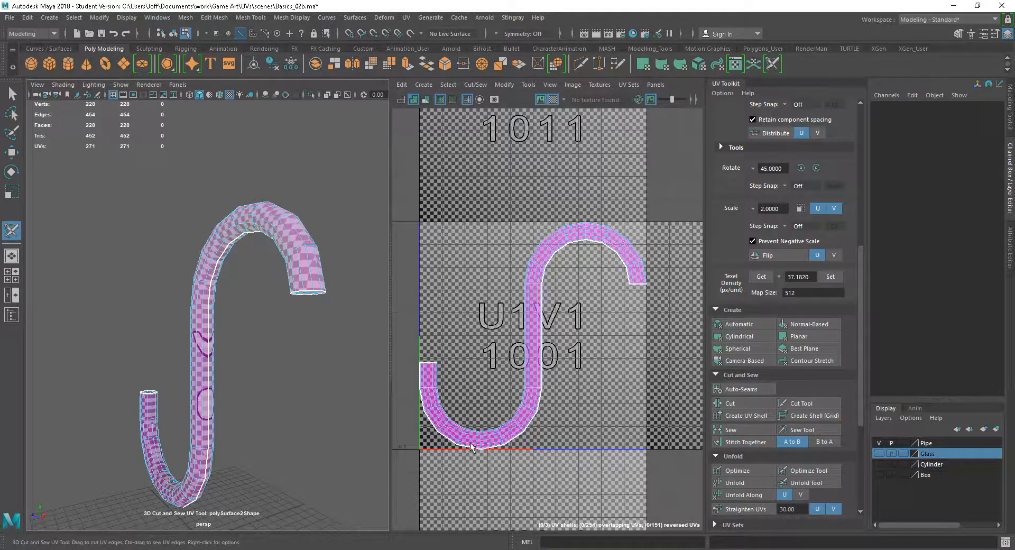
pyautogui.press('w')
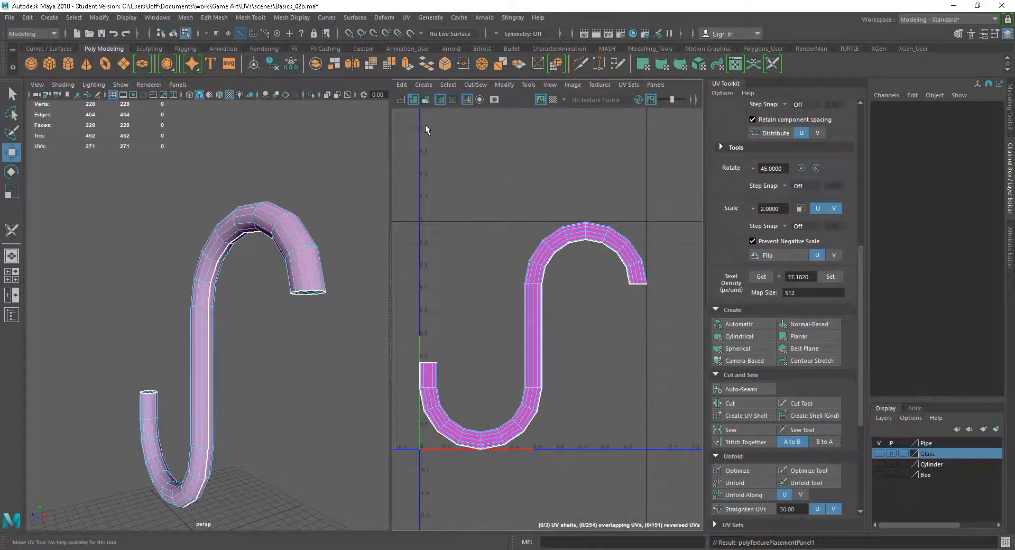
# Check the UV distortion shading on the pipe, turn it off, and return to shaded UV shells.
pyautogui.click(425, 101)
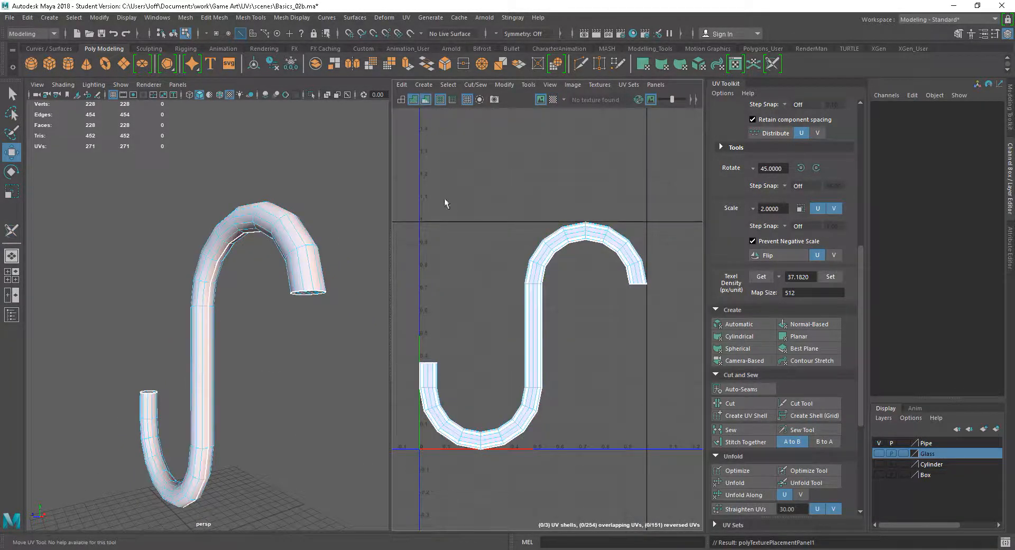
pyautogui.click(426, 100)
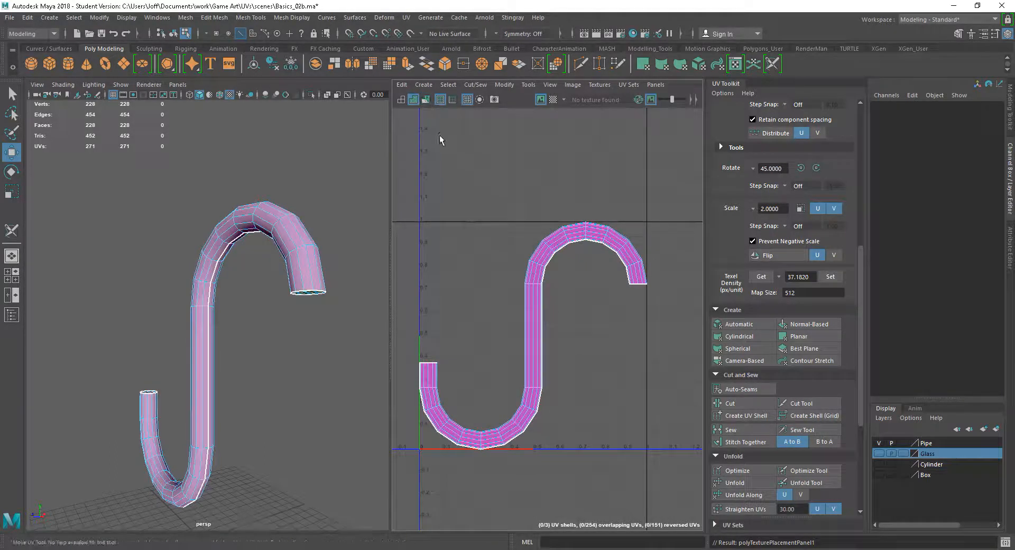
pyautogui.click(415, 100)
pyautogui.click(416, 100)
pyautogui.click(417, 100)
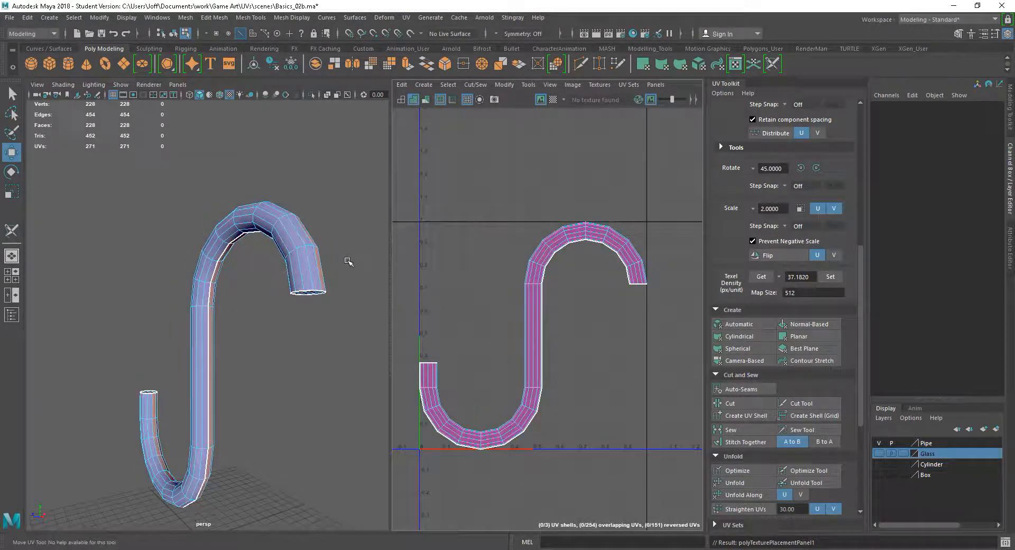
# Select the pipe body's UV shell and move it away from the two end-cap shells.
pyautogui.keyDown('alt'); pyautogui.moveTo(324, 276); pyautogui.dragTo(293, 320); pyautogui.keyUp('alt')
pyautogui.rightClick(585, 332)
pyautogui.moveTo(586, 331); pyautogui.dragTo(630, 348, button='right')
pyautogui.doubleClick(534, 306)
pyautogui.moveTo(535, 336); pyautogui.dragTo(558, 330)
pyautogui.moveTo(312, 323)
pyautogui.keyDown('alt'); pyautogui.mouseDown()
pyautogui.moveTo(415, 324)
pyautogui.moveTo(303, 340)
pyautogui.moveTo(308, 331)
pyautogui.mouseUp(); pyautogui.keyUp('alt')
pyautogui.scroll(6, 307, 326)
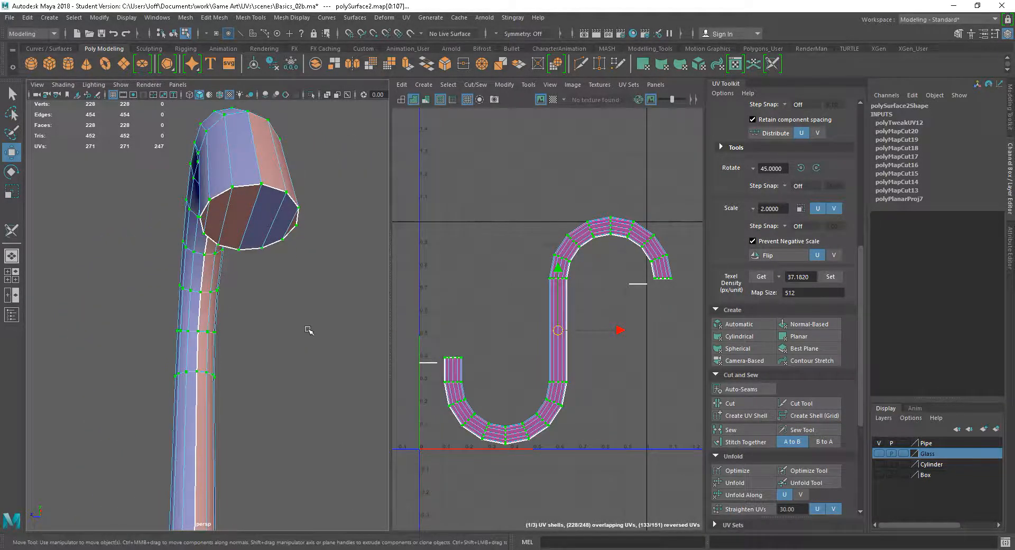
# Move the pipe body's UV shell up so that it sits above both end-cap shells.
pyautogui.moveTo(569, 330)
pyautogui.mouseDown()
pyautogui.moveTo(549, 323)
pyautogui.moveTo(559, 333)
pyautogui.mouseUp()
pyautogui.keyDown('alt'); pyautogui.moveTo(297, 281); pyautogui.dragTo(337, 285); pyautogui.keyUp('alt')
pyautogui.moveTo(553, 334); pyautogui.dragTo(544, 234)
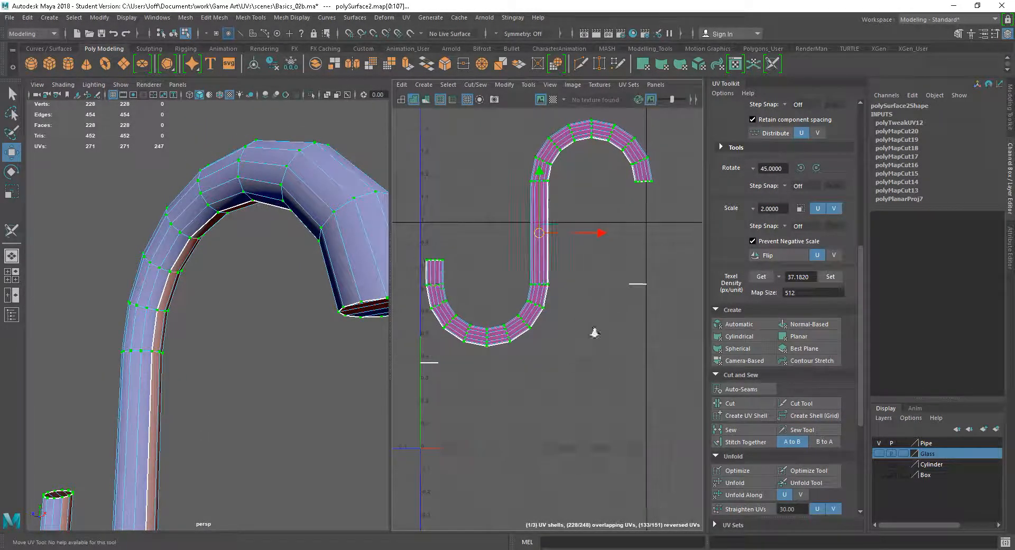
pyautogui.scroll(-3, 591, 346)
pyautogui.keyDown('alt'); pyautogui.moveTo(591, 349); pyautogui.dragTo(610, 392, button='middle'); pyautogui.keyUp('alt')
pyautogui.moveTo(574, 300); pyautogui.dragTo(547, 258)
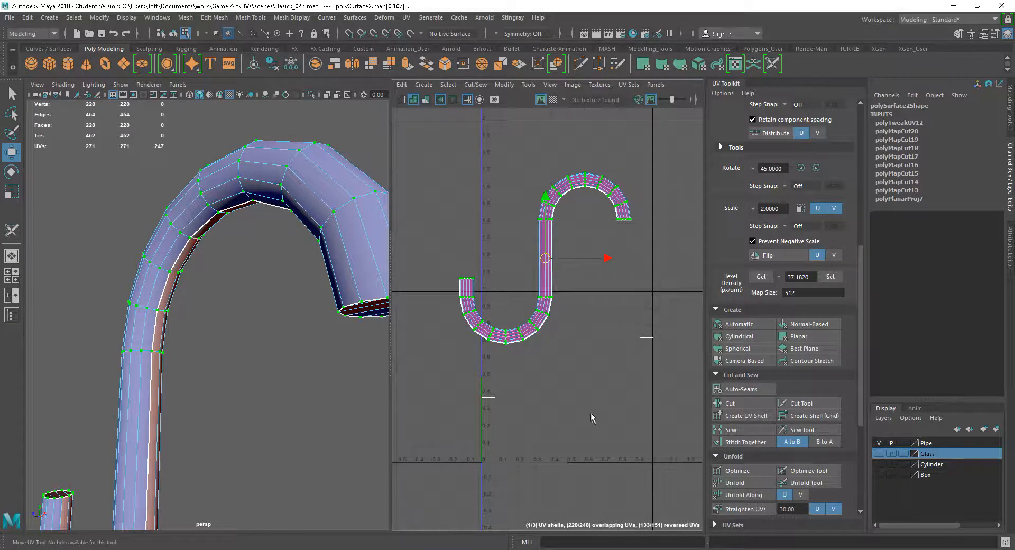
# Try to project both end caps' faces together with a planar projection along the Y axis.
pyautogui.moveTo(623, 325); pyautogui.dragTo(629, 353, button='right')
pyautogui.moveTo(621, 322); pyautogui.dragTo(678, 410)
pyautogui.keyDown('shift'); pyautogui.moveTo(516, 375); pyautogui.dragTo(446, 425); pyautogui.keyUp('shift')
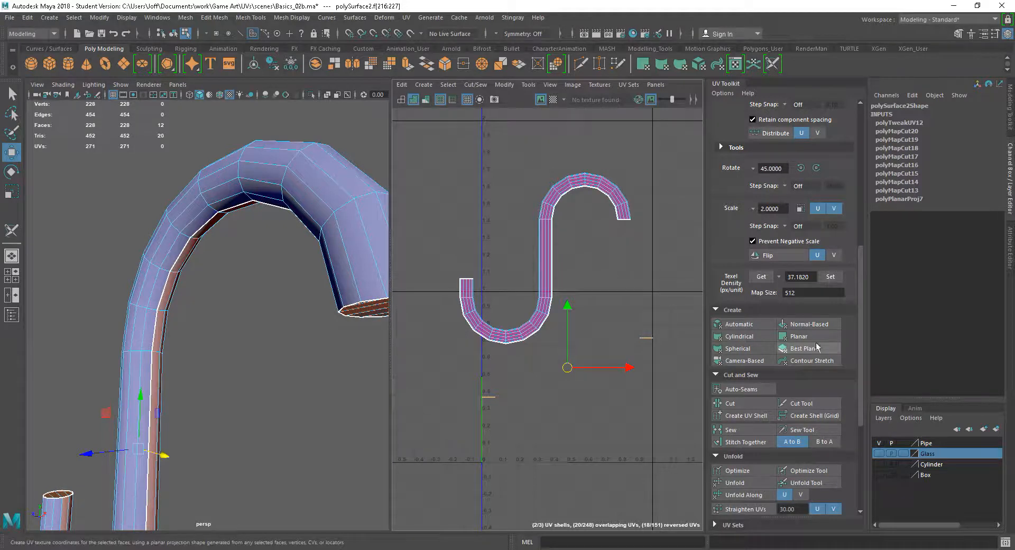
pyautogui.click(806, 339)
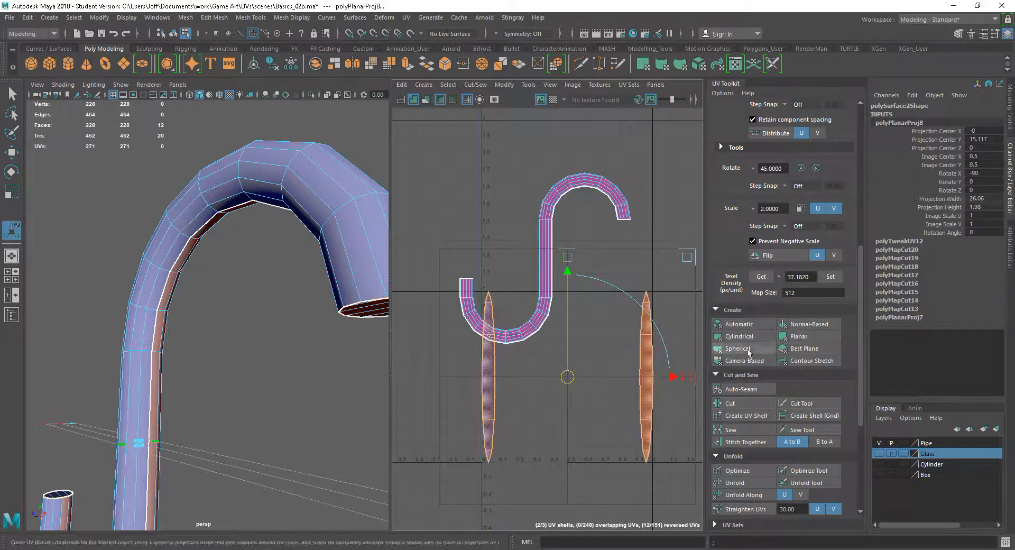
pyautogui.click(802, 340)
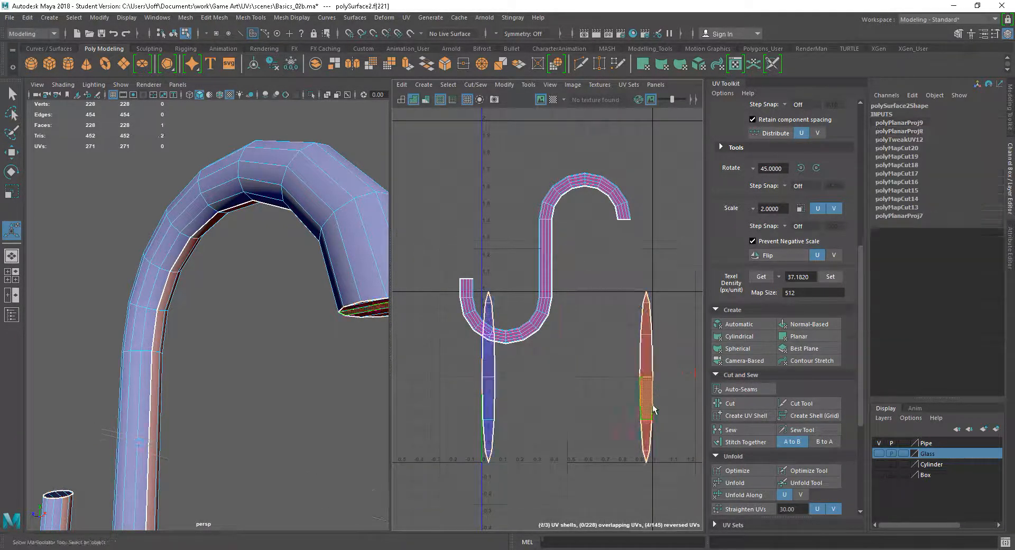
# Planar-project the upper end cap alone along the Y axis and move its UV shell above and left of the pipe body's shell.
pyautogui.click(812, 335)
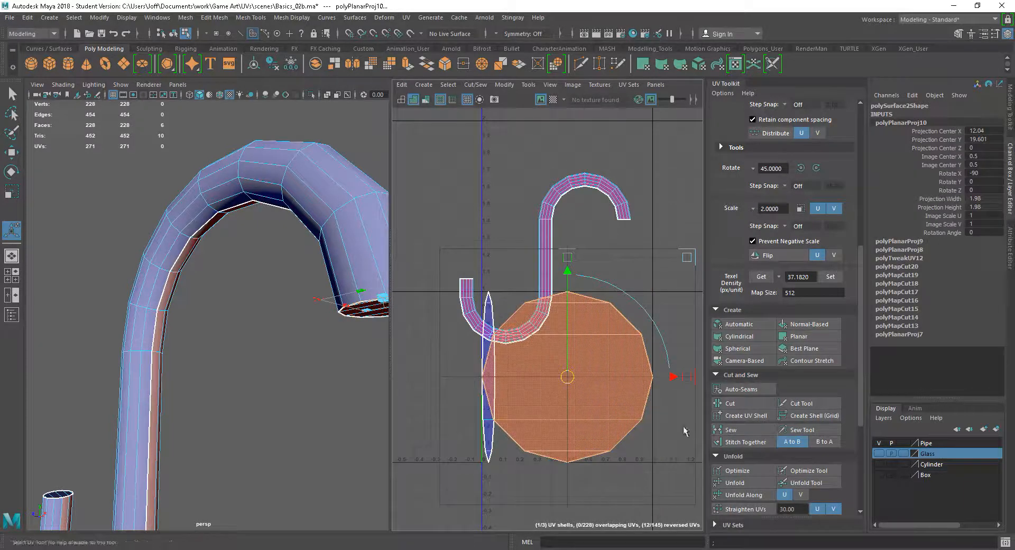
pyautogui.moveTo(568, 305); pyautogui.dragTo(465, 150)
pyautogui.keyDown('alt'); pyautogui.moveTo(557, 380); pyautogui.dragTo(596, 401, button='middle'); pyautogui.keyUp('alt')
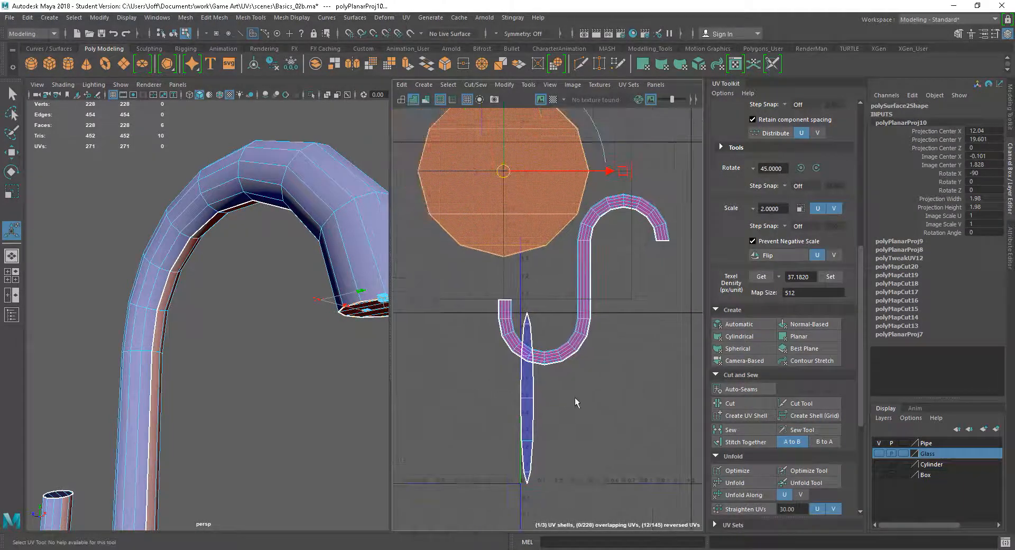
# Planar-project the lower end cap alone along the Y axis and move its UV shell above and right of the pipe body's shell.
pyautogui.doubleClick(527, 393)
pyautogui.click(799, 336)
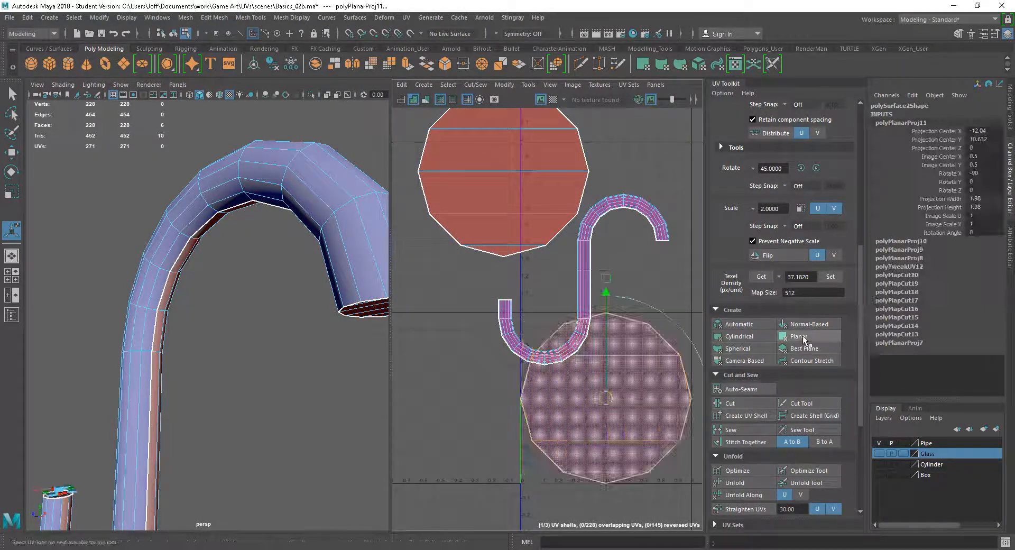
pyautogui.keyDown('alt'); pyautogui.moveTo(664, 438); pyautogui.dragTo(667, 444, button='middle'); pyautogui.keyUp('alt')
pyautogui.keyDown('alt'); pyautogui.moveTo(667, 444); pyautogui.dragTo(637, 425, button='right'); pyautogui.keyUp('alt')
pyautogui.moveTo(624, 414); pyautogui.dragTo(660, 192)
pyautogui.keyDown('alt'); pyautogui.moveTo(614, 358); pyautogui.dragTo(549, 397, button='middle'); pyautogui.keyUp('alt')
# Move the upper end cap's UV shell further up and left, clear of the other round shell.
pyautogui.click(492, 338)
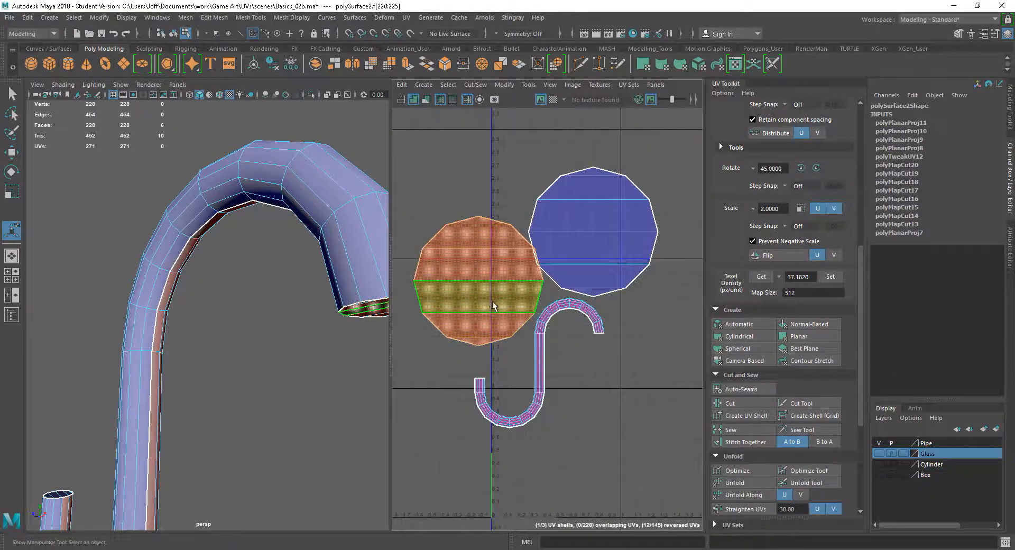
pyautogui.press('w')
pyautogui.moveTo(477, 278); pyautogui.dragTo(448, 228)
pyautogui.keyDown('alt'); pyautogui.moveTo(659, 408); pyautogui.dragTo(633, 393, button='right'); pyautogui.keyUp('alt')
pyautogui.keyDown('alt'); pyautogui.moveTo(630, 398); pyautogui.dragTo(625, 384, button='middle'); pyautogui.keyUp('alt')
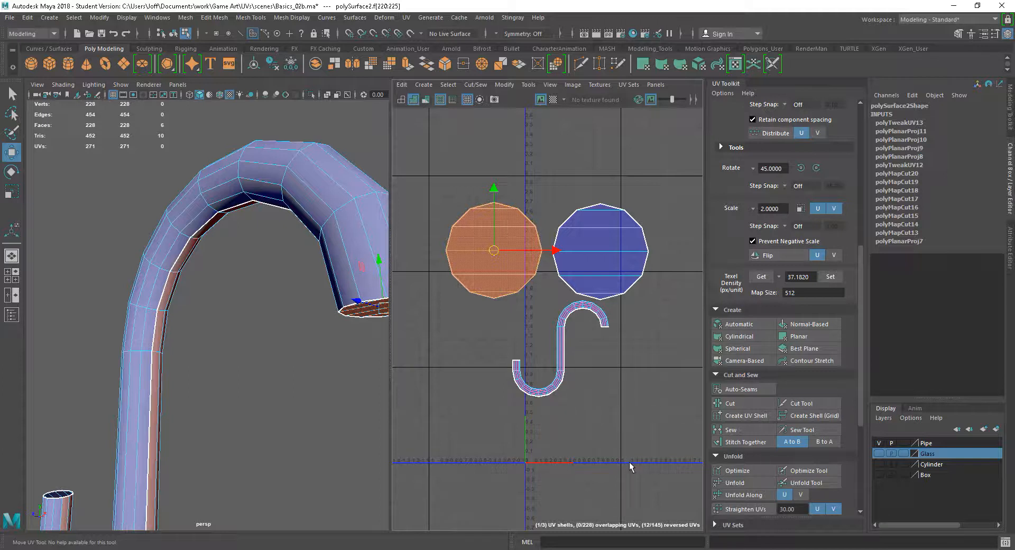
# Raise both end-cap UV shells side by side, leaving clear space between them and the pipe body's shell.
pyautogui.click(594, 256)
pyautogui.moveTo(594, 256); pyautogui.dragTo(624, 224)
pyautogui.click(490, 253)
pyautogui.moveTo(490, 254); pyautogui.dragTo(501, 219)
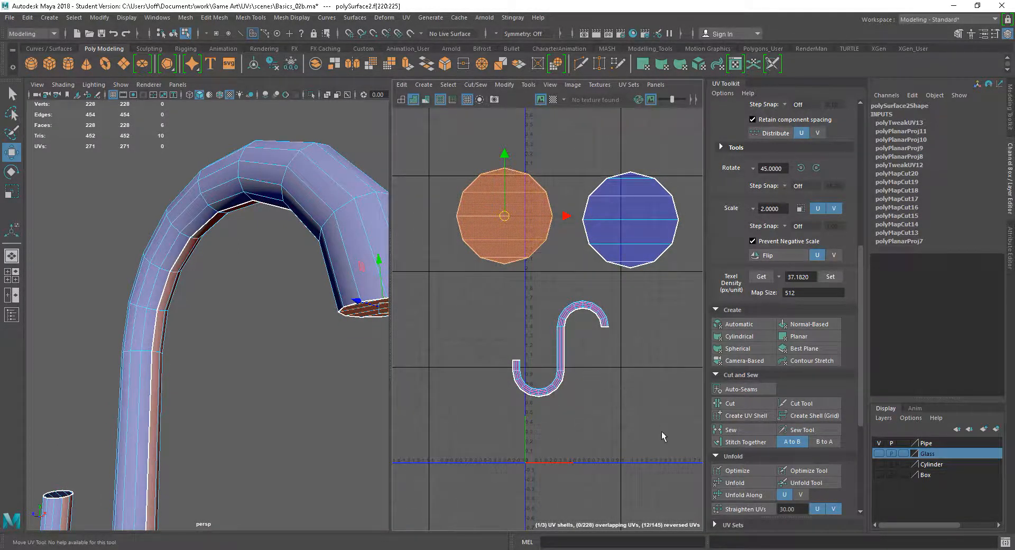
pyautogui.scroll(2, 586, 379)
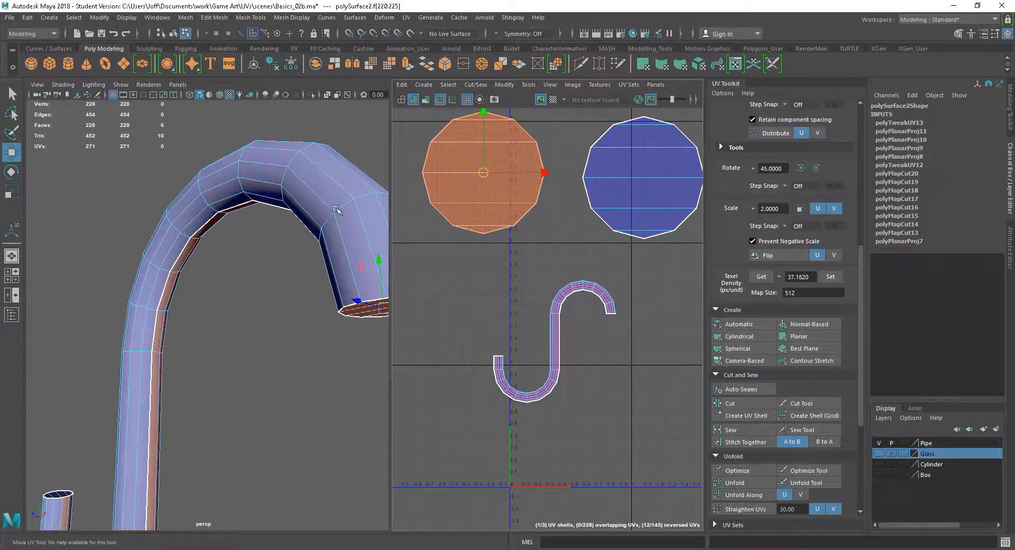
# Select the pipe body's whole S-shaped UV shell and unfold it into a strip.
pyautogui.moveTo(552, 355); pyautogui.dragTo(586, 351, button='right')
pyautogui.doubleClick(620, 316)
pyautogui.keyDown('alt'); pyautogui.moveTo(622, 411); pyautogui.dragTo(606, 417, button='middle'); pyautogui.keyUp('alt')
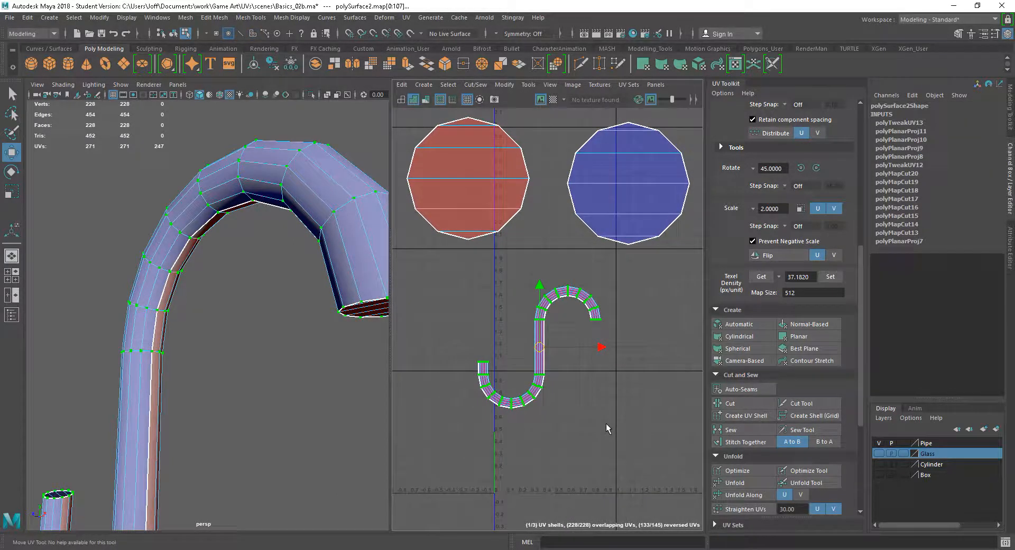
pyautogui.click(739, 484)
pyautogui.scroll(3, 625, 416)
pyautogui.moveTo(624, 416)
pyautogui.keyDown('alt'); pyautogui.mouseDown(button='right')
pyautogui.moveTo(615, 400)
pyautogui.moveTo(656, 434)
pyautogui.moveTo(617, 400)
pyautogui.mouseUp(button='right'); pyautogui.keyUp('alt')
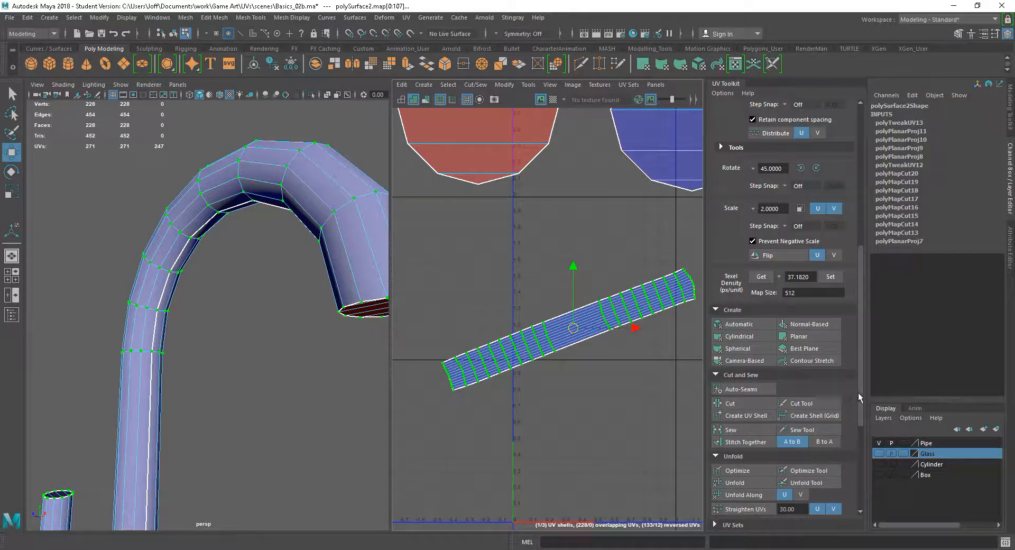
# Straighten the pipe body's unfolded shell with Straighten Shell.
pyautogui.moveTo(863, 392); pyautogui.dragTo(836, 451)
pyautogui.click(739, 441)
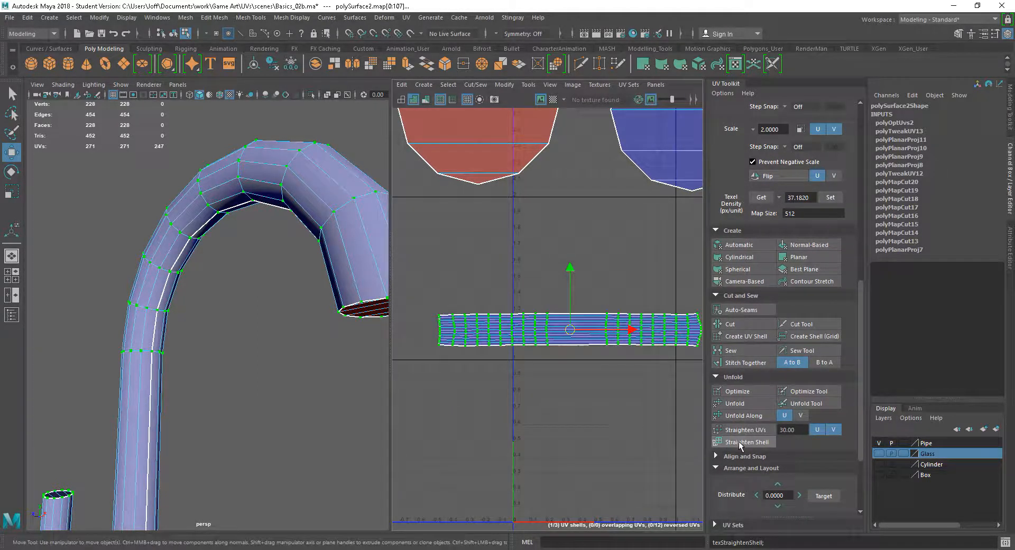
pyautogui.scroll(4, 578, 417)
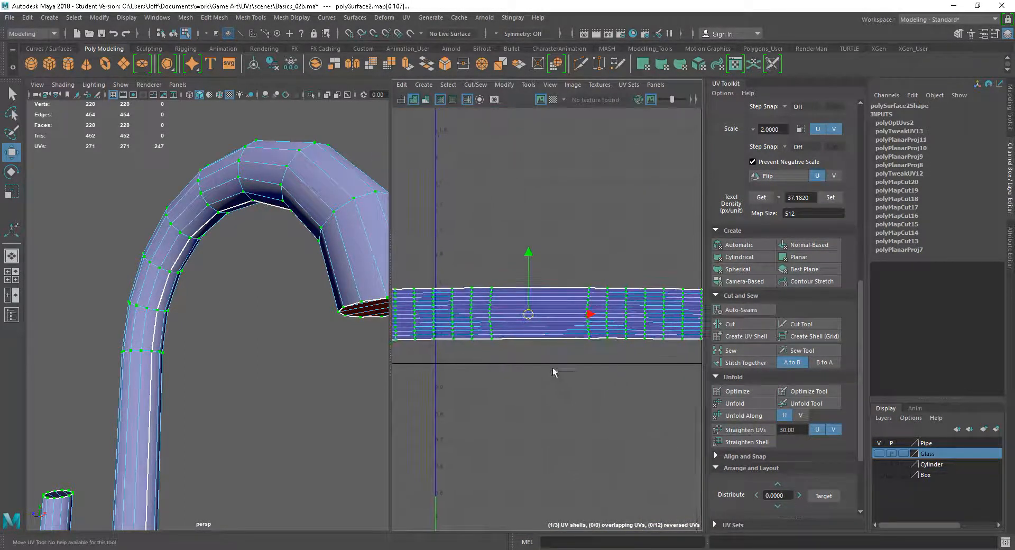
pyautogui.scroll(3, 553, 368)
# Select a lengthwise edge loop through the middle of the pipe body's shell and orient the shell to it.
pyautogui.rightClick(566, 363)
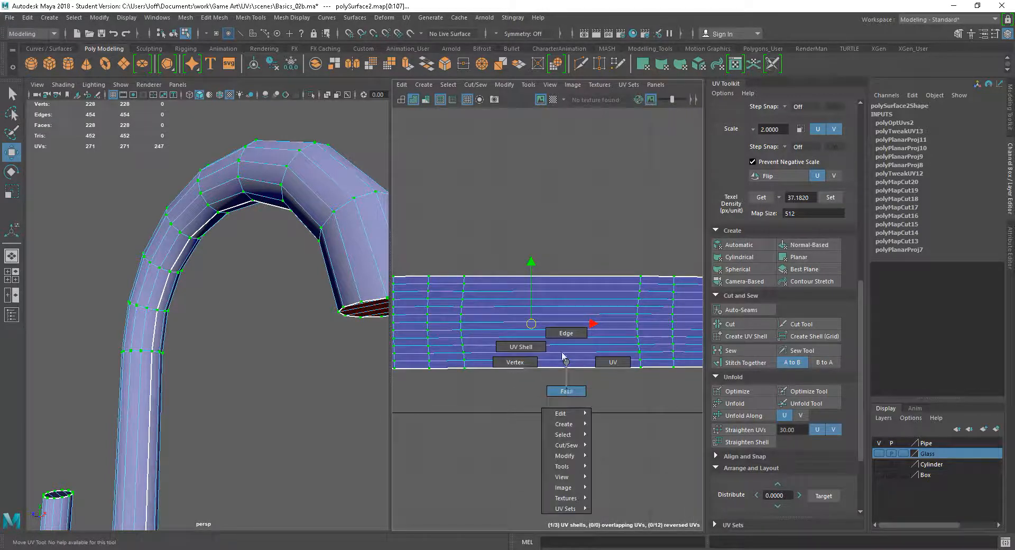
pyautogui.moveTo(564, 358); pyautogui.dragTo(552, 342, button='right')
pyautogui.moveTo(626, 329); pyautogui.dragTo(647, 333, button='right')
pyautogui.scroll(-1, 645, 390)
pyautogui.click(634, 339)
pyautogui.scroll(2, 528, 368)
pyautogui.doubleClick(450, 334)
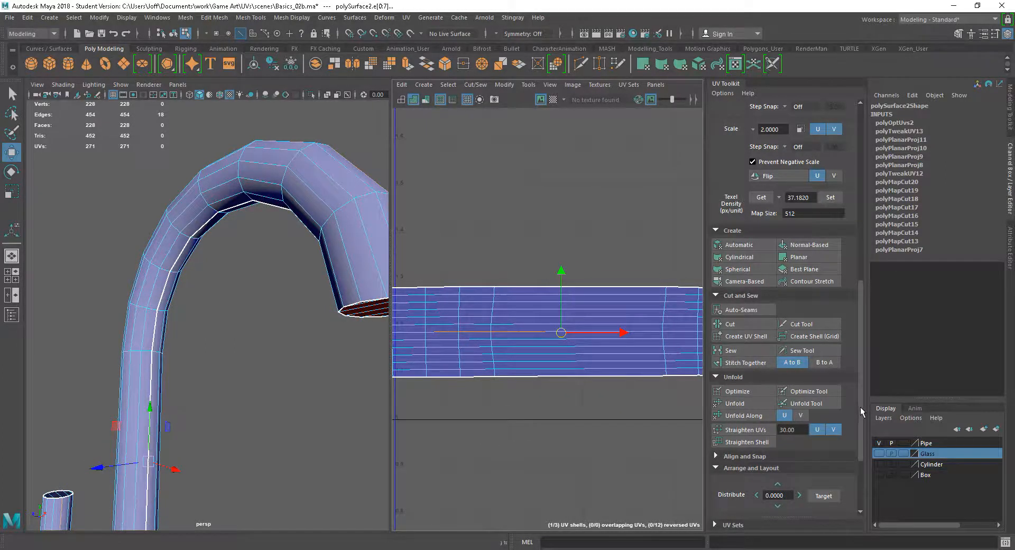
pyautogui.scroll(-3, 861, 408)
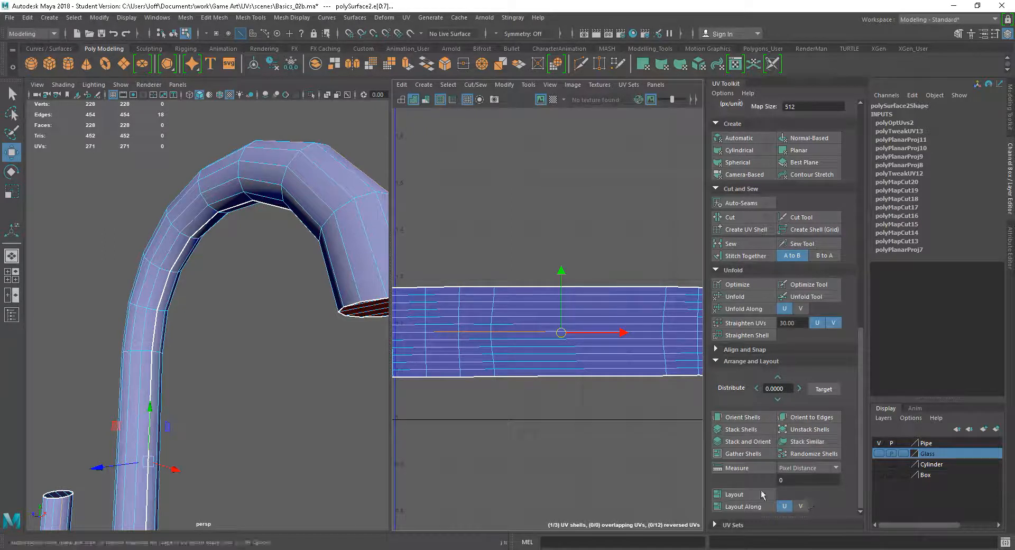
pyautogui.click(809, 417)
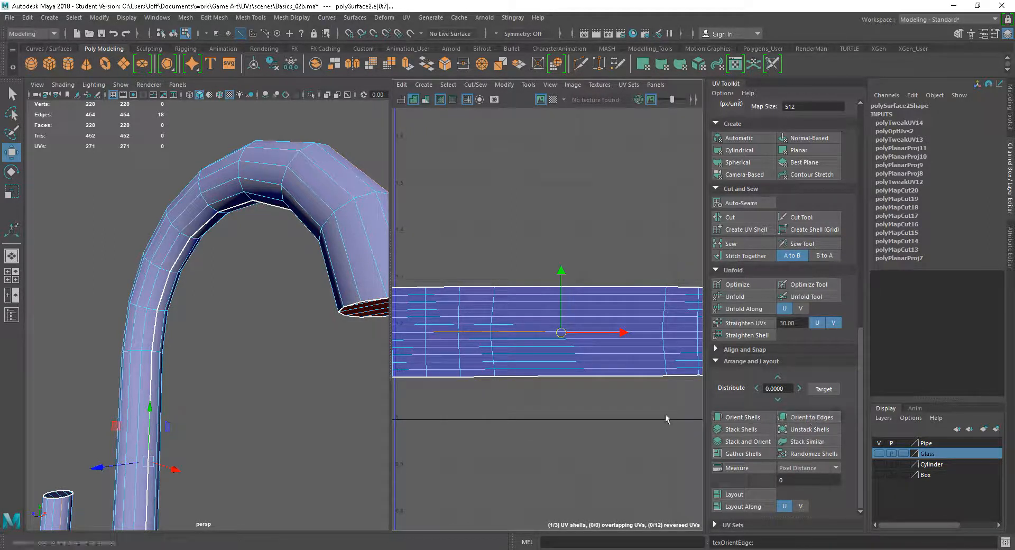
pyautogui.keyDown('alt'); pyautogui.moveTo(646, 437); pyautogui.dragTo(547, 369, button='right'); pyautogui.keyUp('alt')
pyautogui.keyDown('alt'); pyautogui.moveTo(581, 409); pyautogui.dragTo(495, 413, button='middle'); pyautogui.keyUp('alt')
# Turn on the checker map and inspect its pattern on the body's shell and around the pipe's upper bend.
pyautogui.rightClick(558, 388)
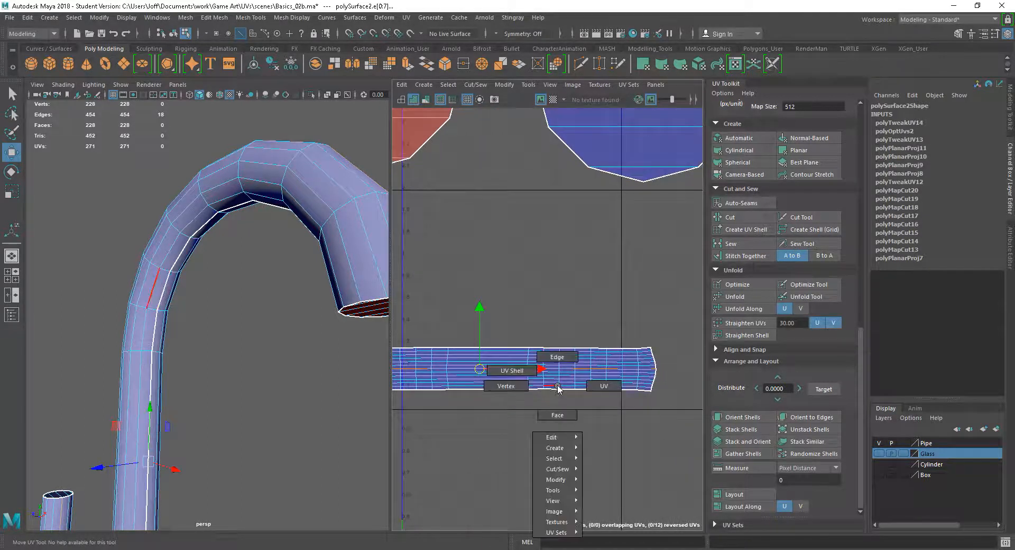
pyautogui.moveTo(572, 388); pyautogui.dragTo(581, 397, button='right')
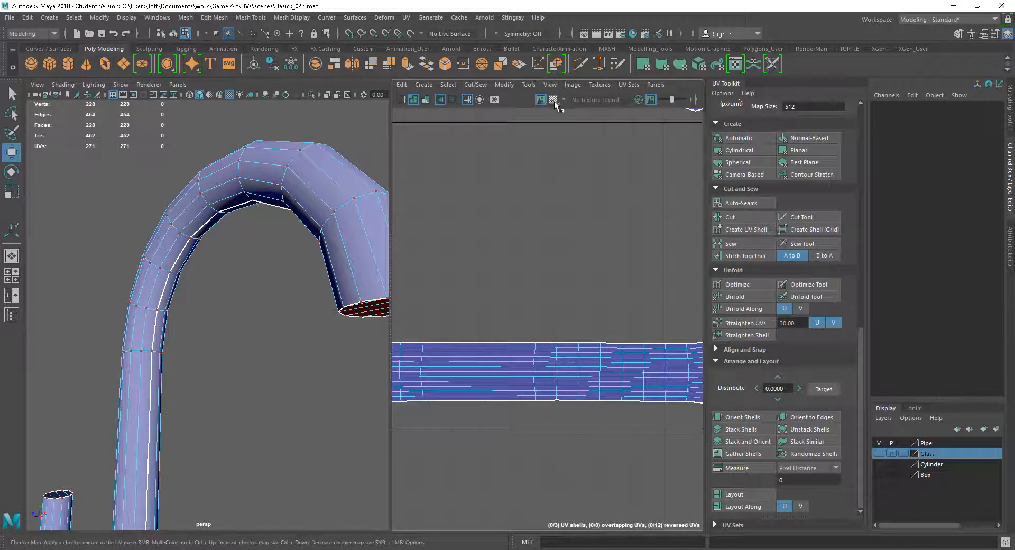
pyautogui.click(554, 99)
pyautogui.keyDown('alt'); pyautogui.moveTo(261, 238); pyautogui.dragTo(381, 256); pyautogui.keyUp('alt')
pyautogui.keyDown('alt'); pyautogui.moveTo(531, 363); pyautogui.dragTo(472, 342, button='middle'); pyautogui.keyUp('alt')
pyautogui.keyDown('alt'); pyautogui.moveTo(472, 342); pyautogui.dragTo(608, 399, button='right'); pyautogui.keyUp('alt')
pyautogui.keyDown('alt'); pyautogui.moveTo(555, 377); pyautogui.dragTo(586, 385, button='middle'); pyautogui.keyUp('alt')
pyautogui.moveTo(566, 382)
pyautogui.keyDown('alt'); pyautogui.mouseDown(button='right')
pyautogui.moveTo(542, 365)
pyautogui.moveTo(570, 396)
pyautogui.mouseUp(button='right'); pyautogui.keyUp('alt')
pyautogui.keyDown('alt'); pyautogui.moveTo(571, 396); pyautogui.dragTo(593, 390, button='middle'); pyautogui.keyUp('alt')
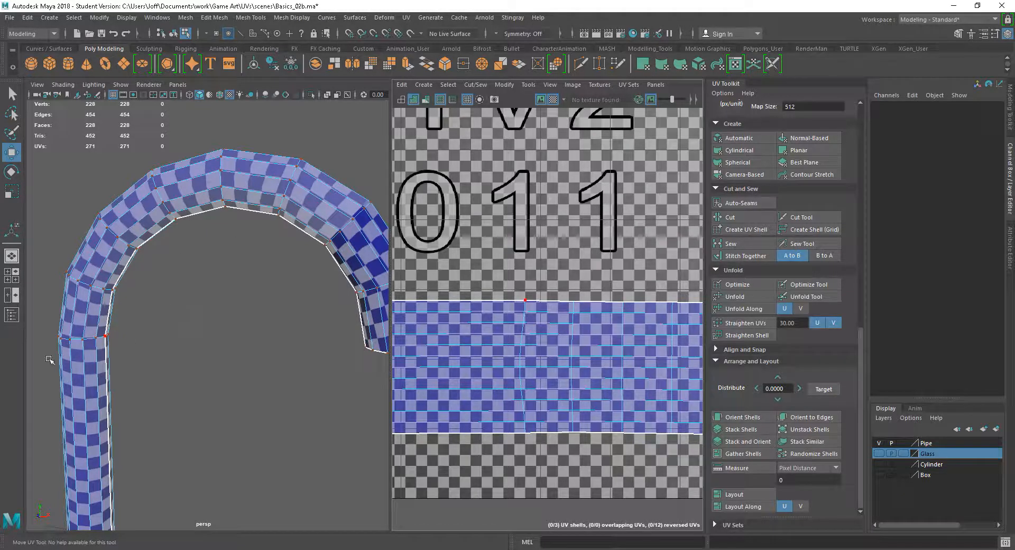
pyautogui.keyDown('alt'); pyautogui.moveTo(243, 439); pyautogui.dragTo(287, 357, button='right'); pyautogui.keyUp('alt')
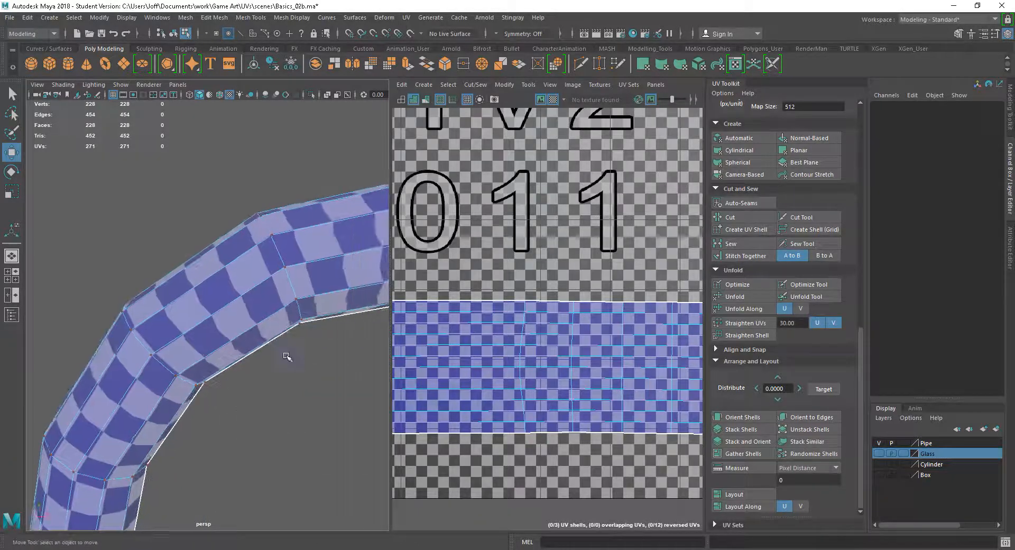
pyautogui.keyDown('alt'); pyautogui.moveTo(336, 447); pyautogui.dragTo(332, 426, button='right'); pyautogui.keyUp('alt')
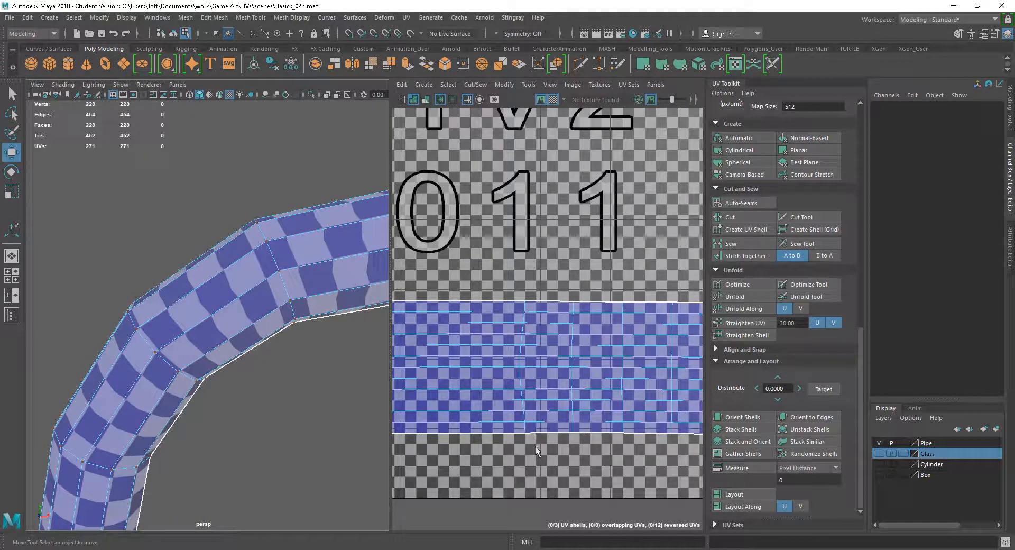
# Select all UVs of the pipe body's shell and straighten them in U and V with an angle tolerance of 30.
pyautogui.scroll(-5, 599, 356)
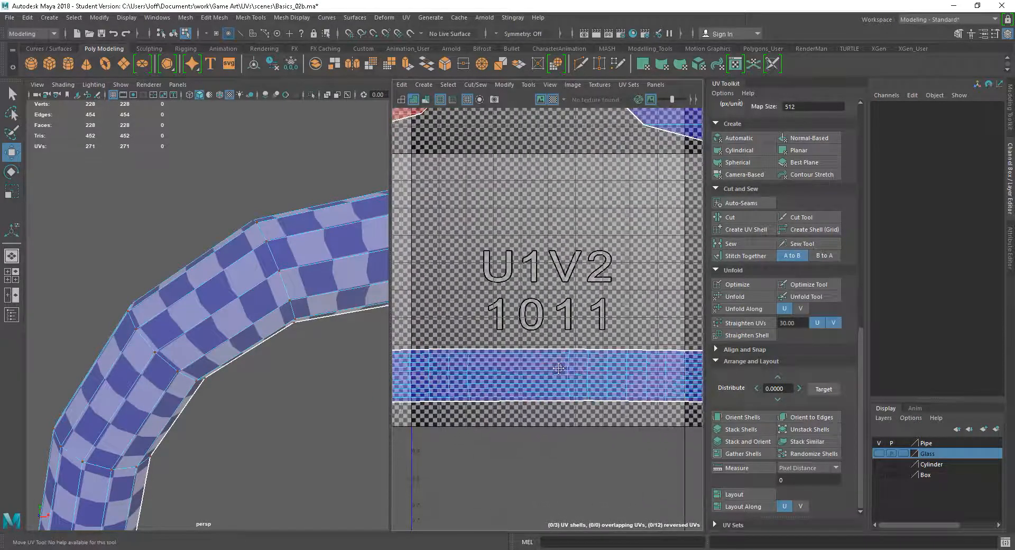
pyautogui.scroll(-1, 599, 356)
pyautogui.keyDown('alt'); pyautogui.moveTo(600, 355); pyautogui.dragTo(584, 361, button='middle'); pyautogui.keyUp('alt')
pyautogui.moveTo(588, 373); pyautogui.dragTo(637, 374, button='right')
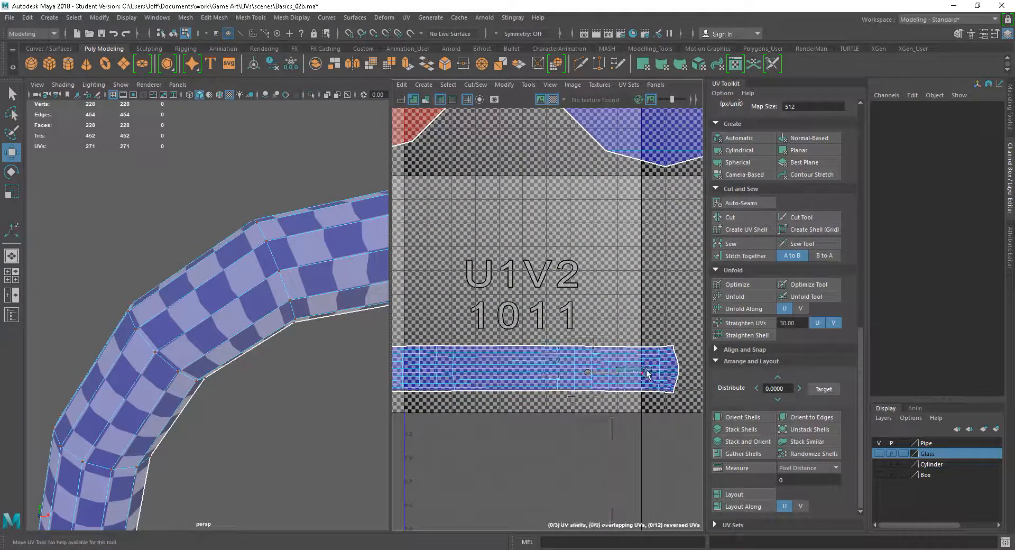
pyautogui.doubleClick(677, 349)
pyautogui.scroll(-4, 664, 450)
pyautogui.keyDown('alt'); pyautogui.moveTo(550, 427); pyautogui.dragTo(582, 408, button='middle'); pyautogui.keyUp('alt')
pyautogui.scroll(1, 559, 399)
pyautogui.scroll(1, 571, 410)
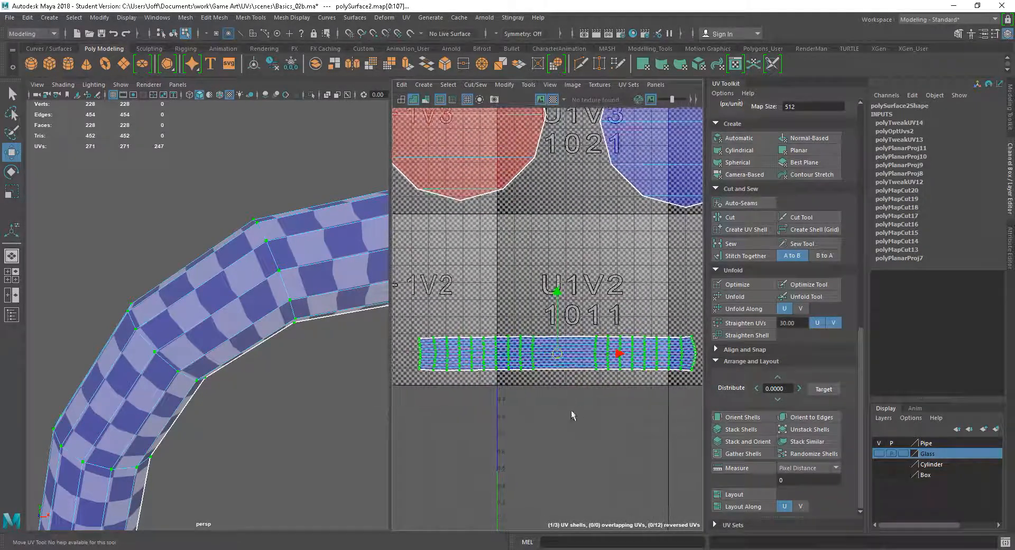
pyautogui.click(747, 320)
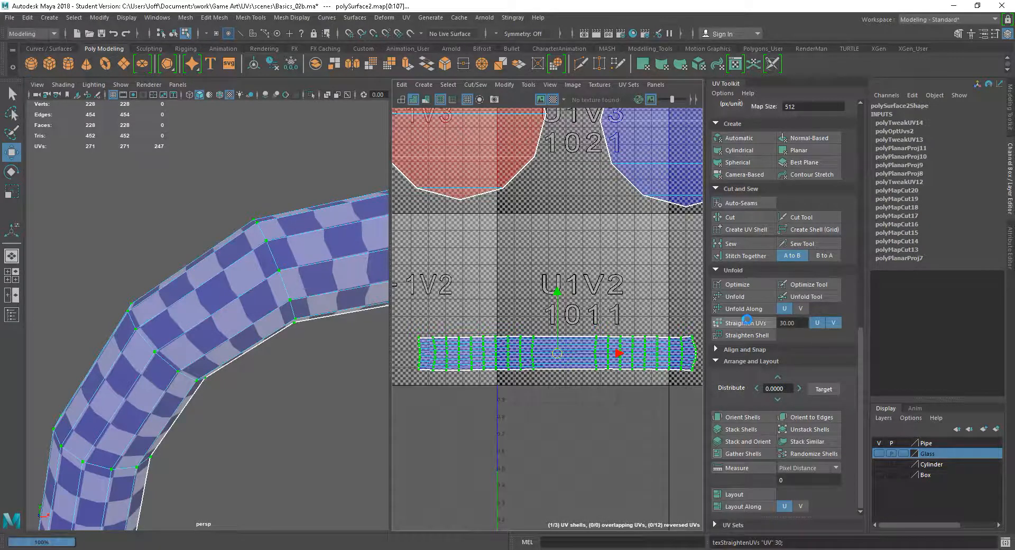
pyautogui.keyDown('alt'); pyautogui.moveTo(481, 349); pyautogui.dragTo(640, 453, button='right'); pyautogui.keyUp('alt')
pyautogui.keyDown('alt'); pyautogui.moveTo(433, 375); pyautogui.dragTo(605, 385, button='middle'); pyautogui.keyUp('alt')
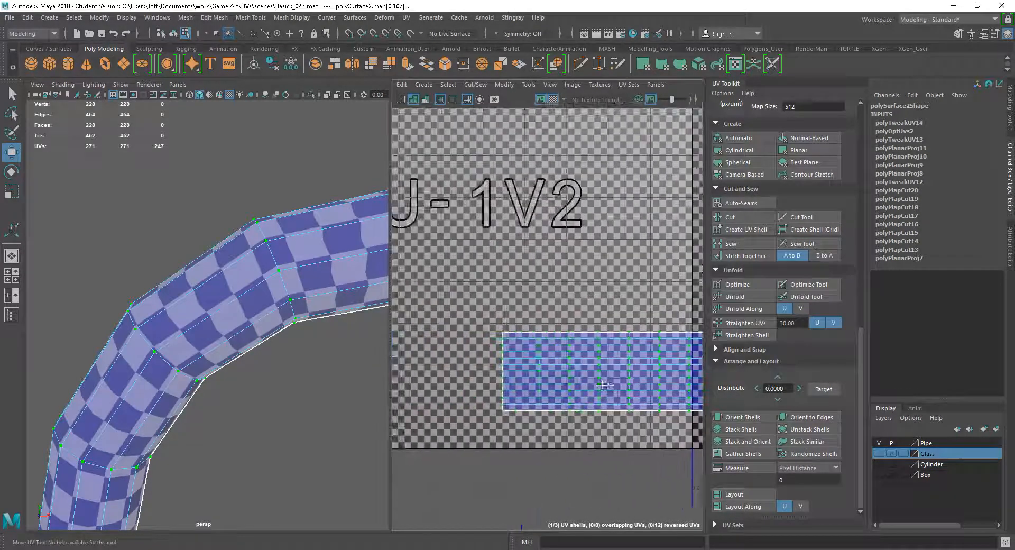
pyautogui.keyDown('alt'); pyautogui.moveTo(512, 364); pyautogui.dragTo(574, 398, button='right'); pyautogui.keyUp('alt')
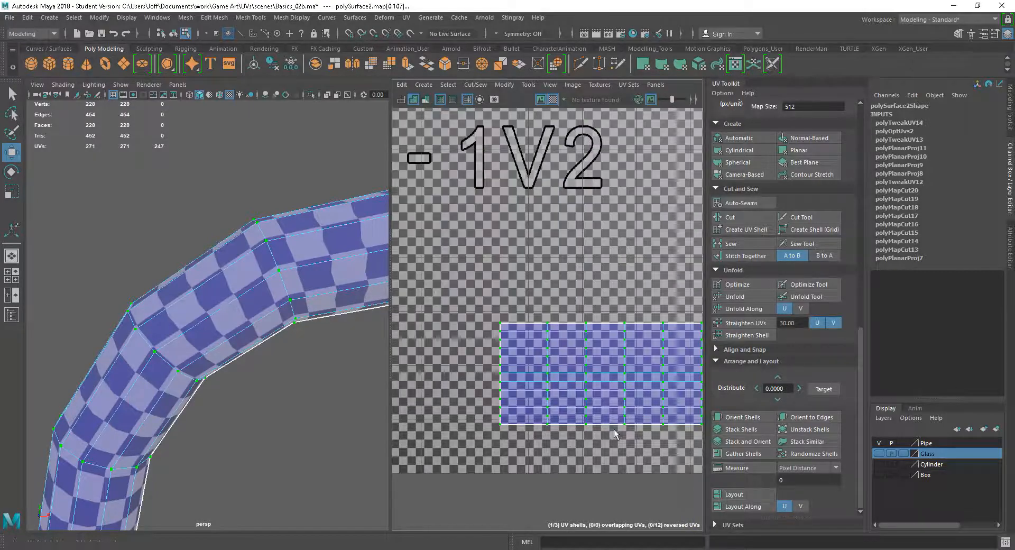
# Examine the straightened body shell and how evenly the checker pattern follows the whole pipe.
pyautogui.keyDown('alt'); pyautogui.moveTo(615, 436); pyautogui.dragTo(594, 397, button='right'); pyautogui.keyUp('alt')
pyautogui.keyDown('alt'); pyautogui.moveTo(594, 397); pyautogui.dragTo(469, 362, button='middle'); pyautogui.keyUp('alt')
pyautogui.keyDown('alt'); pyautogui.moveTo(588, 401); pyautogui.dragTo(535, 363, button='right'); pyautogui.keyUp('alt')
pyautogui.keyDown('alt'); pyautogui.moveTo(632, 404); pyautogui.dragTo(541, 401, button='middle'); pyautogui.keyUp('alt')
pyautogui.keyDown('alt'); pyautogui.moveTo(584, 414); pyautogui.dragTo(537, 370, button='right'); pyautogui.keyUp('alt')
pyautogui.keyDown('alt'); pyautogui.moveTo(316, 377); pyautogui.dragTo(256, 316, button='right'); pyautogui.keyUp('alt')
pyautogui.keyDown('alt'); pyautogui.moveTo(246, 309); pyautogui.dragTo(280, 328, button='middle'); pyautogui.keyUp('alt')
pyautogui.keyDown('alt'); pyautogui.moveTo(291, 376); pyautogui.dragTo(251, 338, button='right'); pyautogui.keyUp('alt')
pyautogui.keyDown('alt'); pyautogui.moveTo(267, 345); pyautogui.dragTo(267, 300, button='middle'); pyautogui.keyUp('alt')
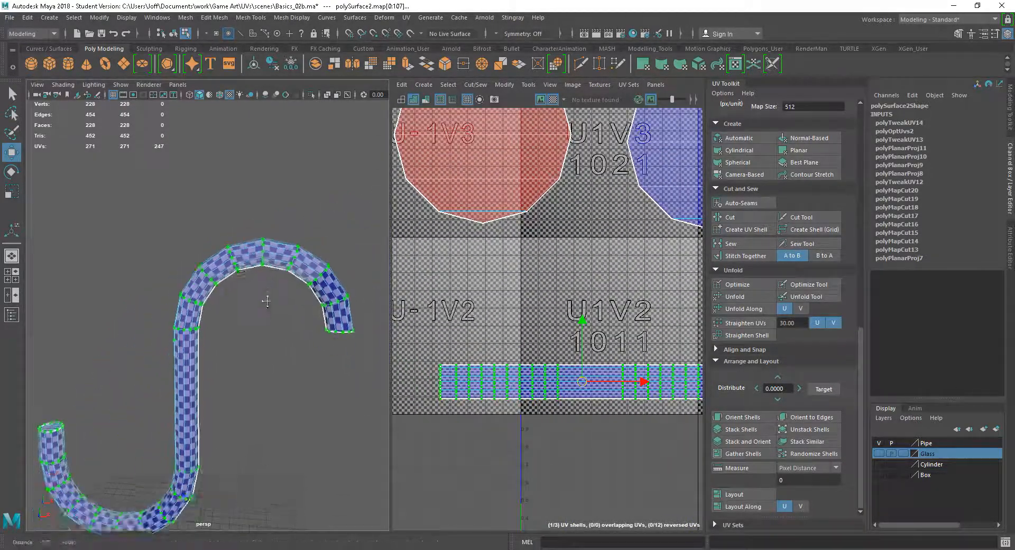
pyautogui.keyDown('alt'); pyautogui.moveTo(267, 301); pyautogui.dragTo(286, 294); pyautogui.keyUp('alt')
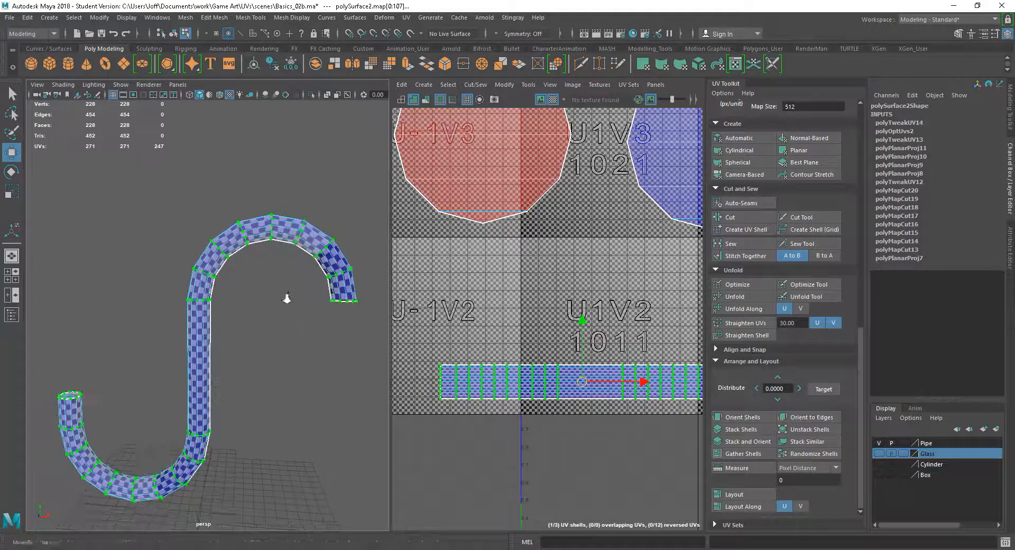
# Turn on UV distortion shading and inspect the pipe body's shell along its full length.
pyautogui.click(426, 100)
pyautogui.scroll(5, 592, 433)
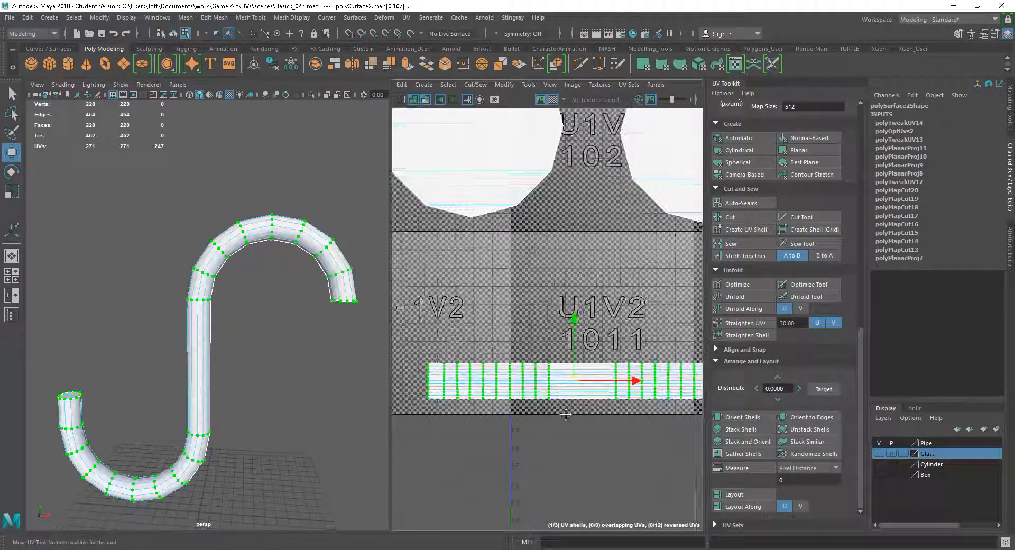
pyautogui.scroll(1, 595, 405)
pyautogui.keyDown('alt'); pyautogui.moveTo(588, 421); pyautogui.dragTo(481, 423, button='middle'); pyautogui.keyUp('alt')
pyautogui.keyDown('alt'); pyautogui.moveTo(588, 446); pyautogui.dragTo(524, 423, button='right'); pyautogui.keyUp('alt')
pyautogui.keyDown('alt'); pyautogui.moveTo(524, 423); pyautogui.dragTo(577, 414, button='middle'); pyautogui.keyUp('alt')
pyautogui.keyDown('alt'); pyautogui.moveTo(612, 430); pyautogui.dragTo(540, 414, button='right'); pyautogui.keyUp('alt')
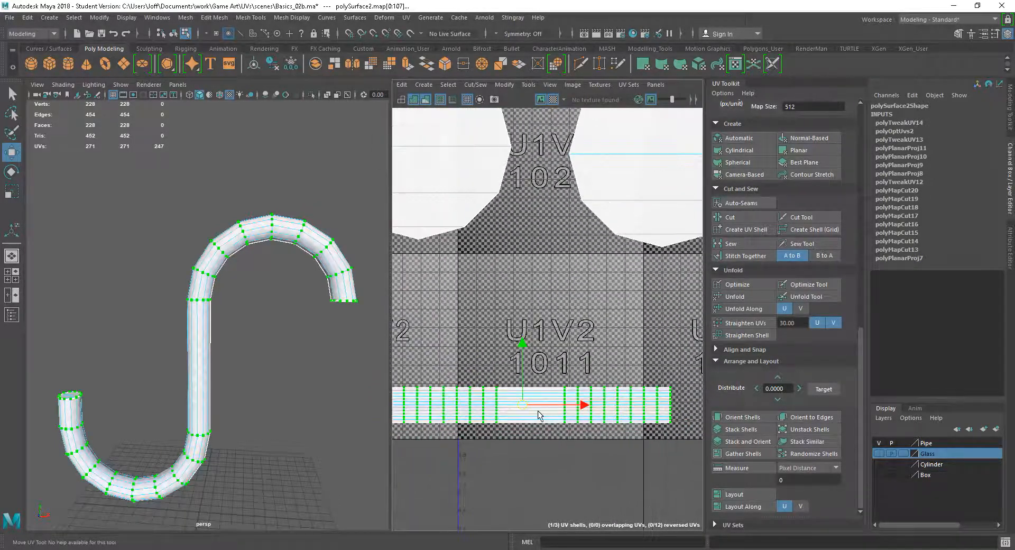
pyautogui.keyDown('alt'); pyautogui.moveTo(539, 415); pyautogui.dragTo(574, 404, button='middle'); pyautogui.keyUp('alt')
pyautogui.keyDown('alt'); pyautogui.moveTo(594, 426); pyautogui.dragTo(548, 404, button='right'); pyautogui.keyUp('alt')
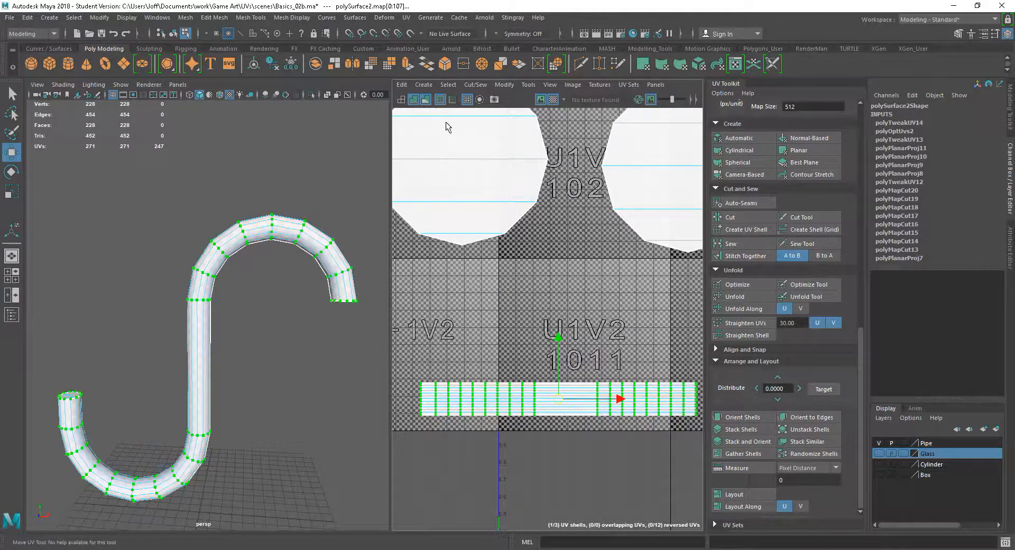
# Turn on wireframe display for the UV shells and compare the body's shell with both end caps.
pyautogui.click(402, 99)
pyautogui.scroll(-5, 556, 418)
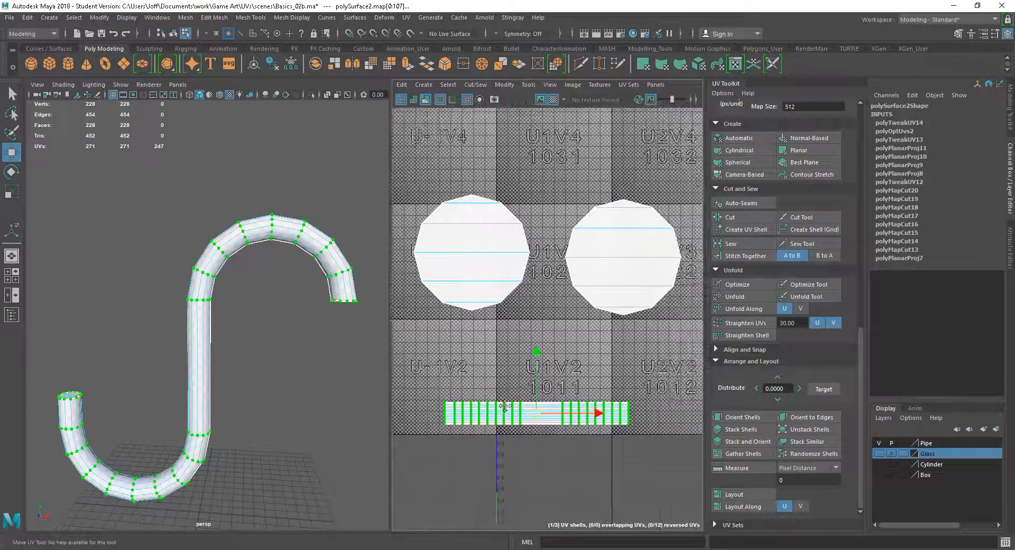
pyautogui.keyDown('alt'); pyautogui.moveTo(607, 460); pyautogui.dragTo(596, 423, button='middle'); pyautogui.keyUp('alt')
pyautogui.keyDown('alt'); pyautogui.moveTo(252, 419); pyautogui.dragTo(276, 421); pyautogui.keyUp('alt')
pyautogui.keyDown('alt'); pyautogui.moveTo(276, 421); pyautogui.dragTo(300, 395, button='middle'); pyautogui.keyUp('alt')
pyautogui.scroll(-2, 581, 419)
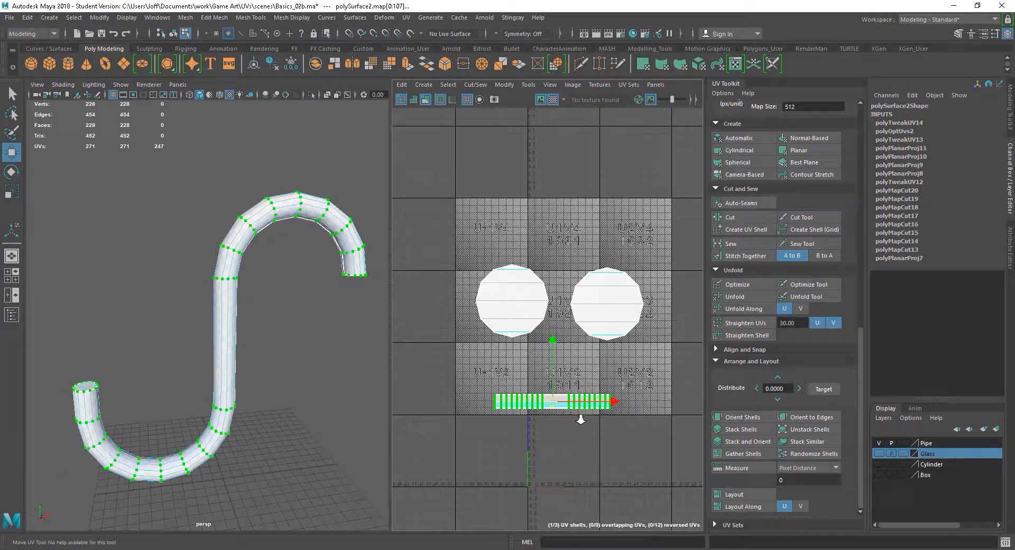
# Select all three UV shells and lay them out with Unfold3D, horizontal pre-rotation and Preserve 3D Ratios scaling.
pyautogui.moveTo(660, 276); pyautogui.dragTo(668, 243)
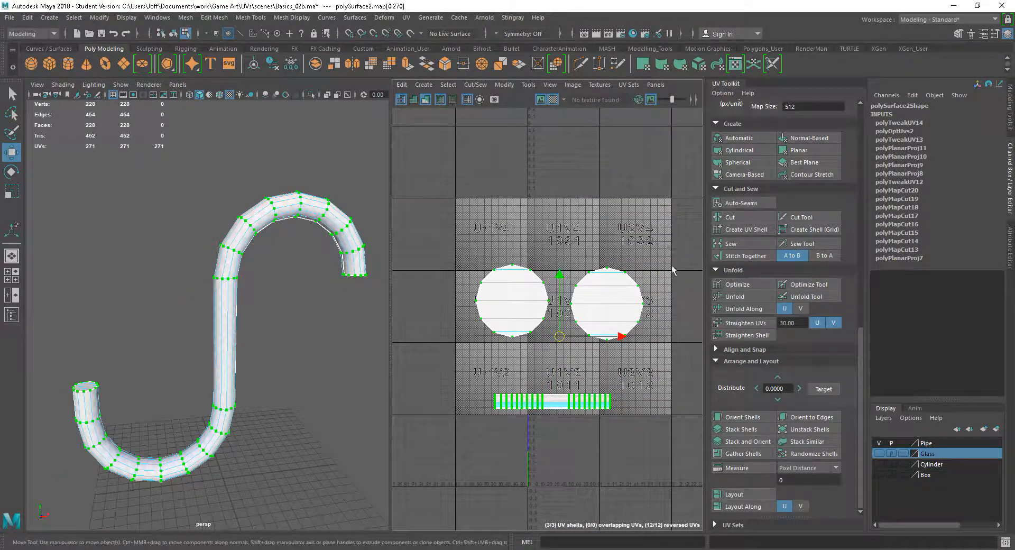
pyautogui.keyDown('shift'); pyautogui.click(737, 493); pyautogui.keyUp('shift')
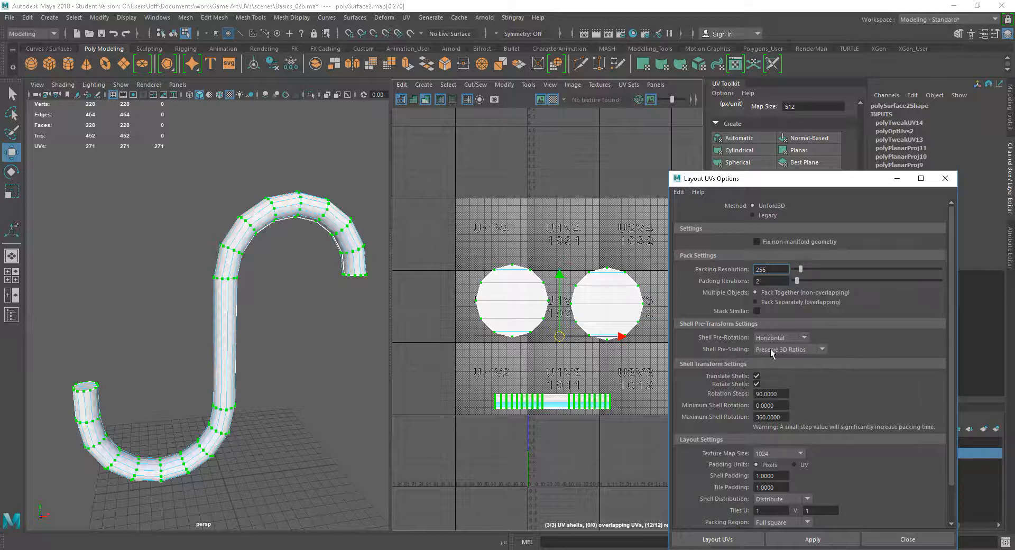
pyautogui.click(812, 540)
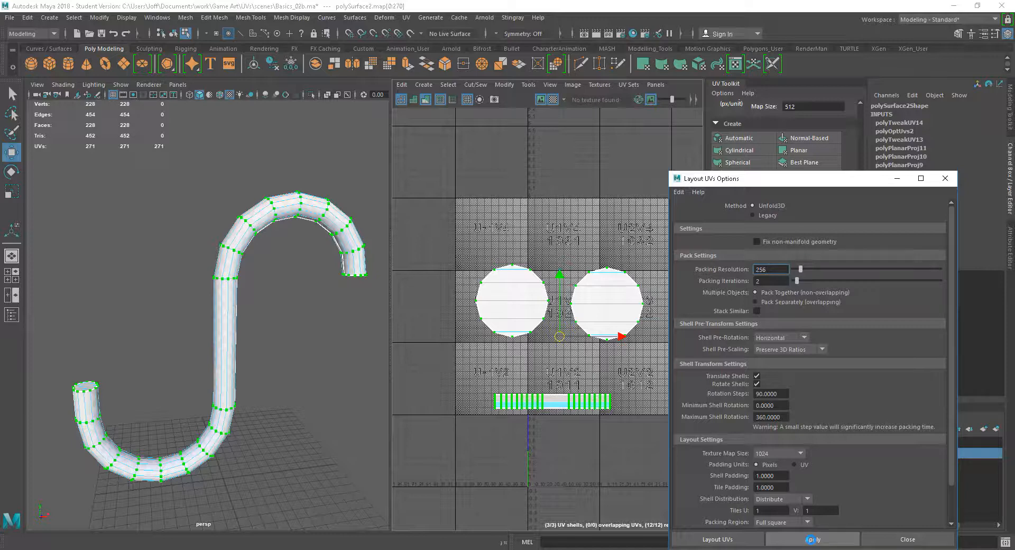
# Examine the packed end-cap and body shells within the first UV tile and close the layout options.
pyautogui.scroll(5, 567, 453)
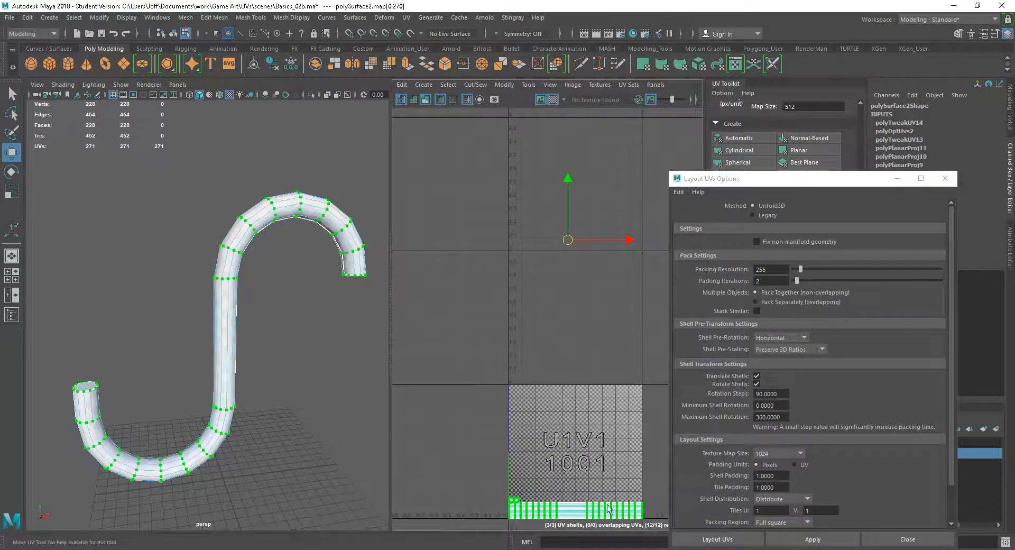
pyautogui.scroll(-5, 544, 310)
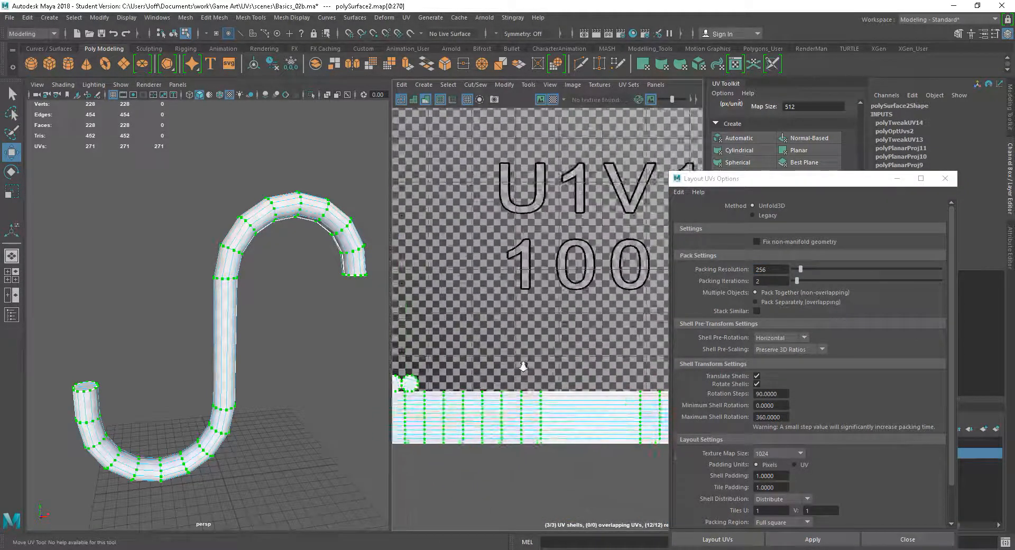
pyautogui.keyDown('alt'); pyautogui.moveTo(544, 311); pyautogui.dragTo(555, 331, button='middle'); pyautogui.keyUp('alt')
pyautogui.scroll(4, 559, 343)
pyautogui.keyDown('alt'); pyautogui.moveTo(590, 390); pyautogui.dragTo(576, 367, button='middle'); pyautogui.keyUp('alt')
pyautogui.scroll(-2, 581, 367)
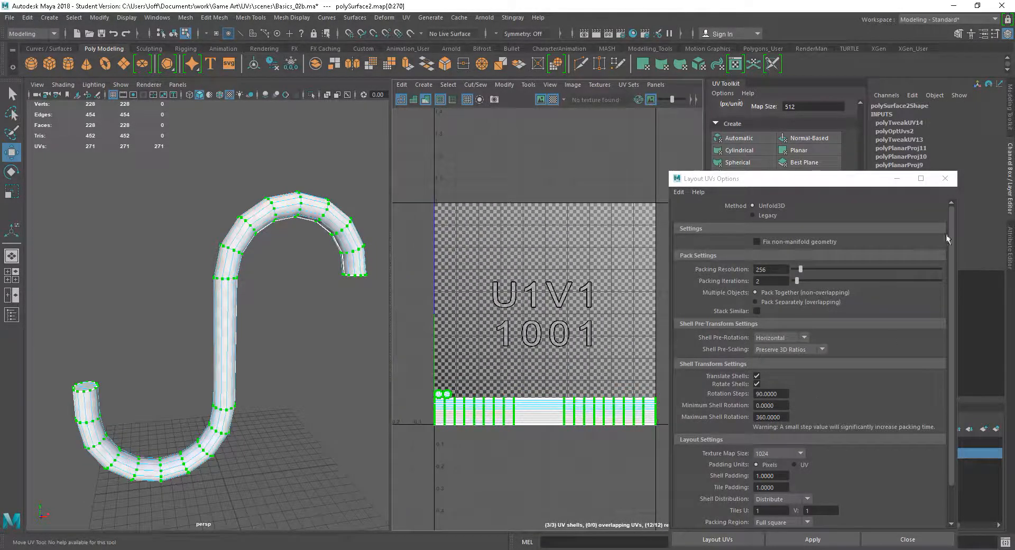
pyautogui.click(946, 178)
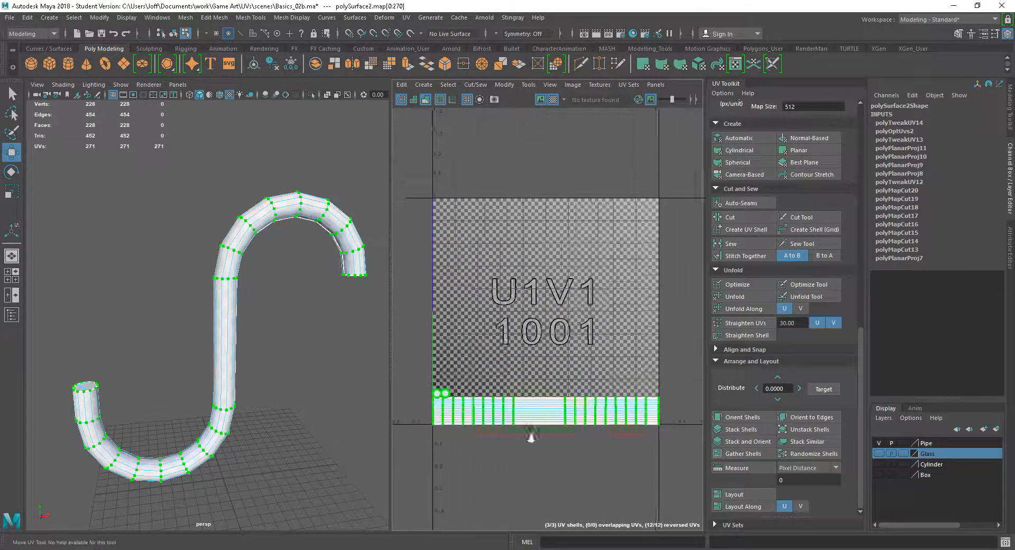
pyautogui.scroll(1, 535, 445)
pyautogui.keyDown('alt'); pyautogui.moveTo(596, 464); pyautogui.dragTo(566, 442, button='middle'); pyautogui.keyUp('alt')
pyautogui.scroll(-1, 556, 460)
pyautogui.scroll(1, 540, 455)
pyautogui.scroll(8, 279, 431)
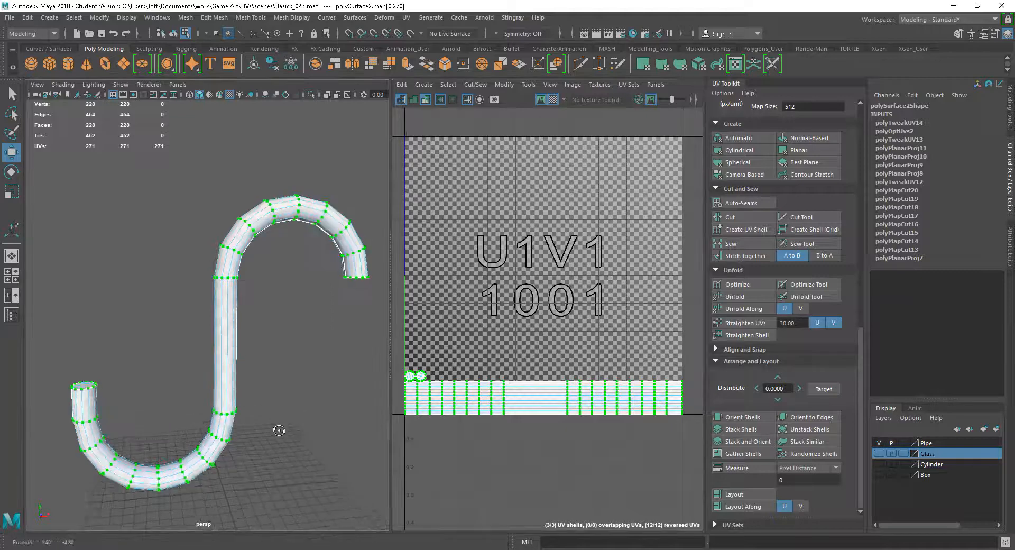
# Cut the pipe body's UVs along the two edge loops where the straight middle section meets the upper and lower bends.
pyautogui.keyDown('alt'); pyautogui.moveTo(325, 400); pyautogui.dragTo(270, 362); pyautogui.keyUp('alt')
pyautogui.rightClick(246, 362)
pyautogui.moveTo(246, 363); pyautogui.dragTo(246, 285, button='right')
pyautogui.moveTo(240, 357); pyautogui.dragTo(245, 230, button='right')
pyautogui.click(310, 320)
pyautogui.doubleClick(236, 364)
pyautogui.scroll(-3, 318, 331)
pyautogui.keyDown('alt'); pyautogui.moveTo(317, 331); pyautogui.dragTo(303, 469, button='middle'); pyautogui.keyUp('alt')
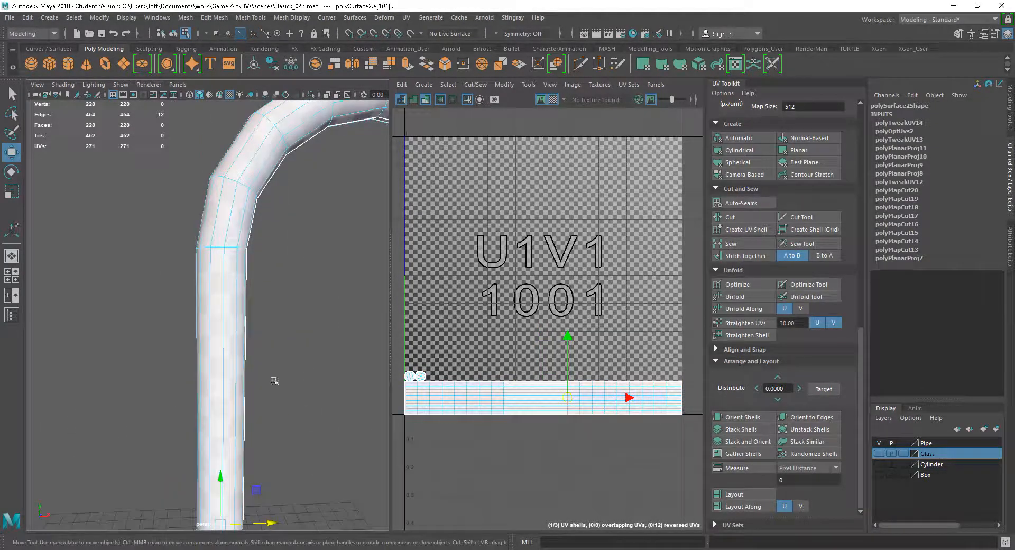
pyautogui.keyDown('shift'); pyautogui.doubleClick(219, 249); pyautogui.keyUp('shift')
pyautogui.scroll(-4, 283, 344)
pyautogui.keyDown('alt'); pyautogui.moveTo(297, 367); pyautogui.dragTo(302, 329, button='middle'); pyautogui.keyUp('alt')
pyautogui.keyDown('shift'); pyautogui.rightClick(529, 410); pyautogui.keyUp('shift')
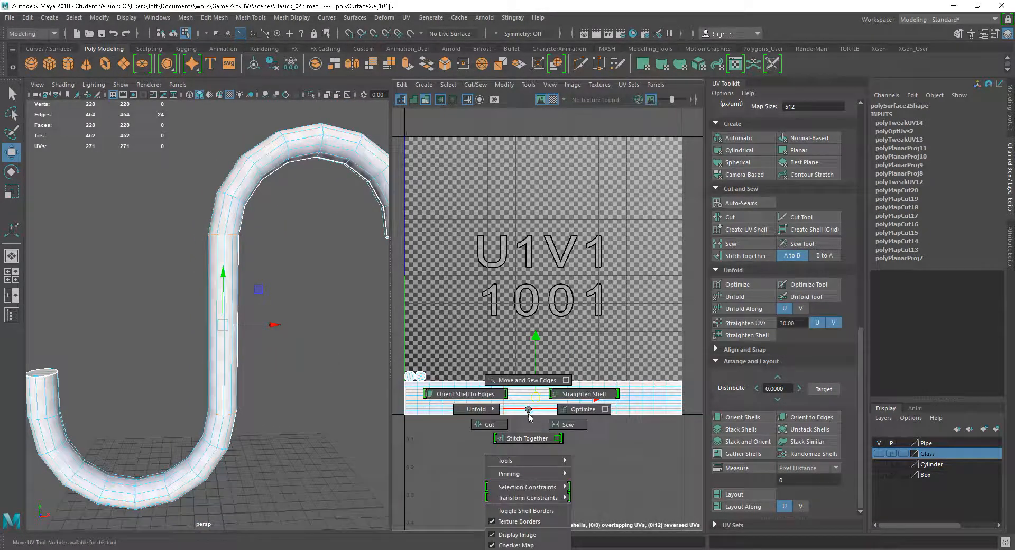
pyautogui.click(482, 424)
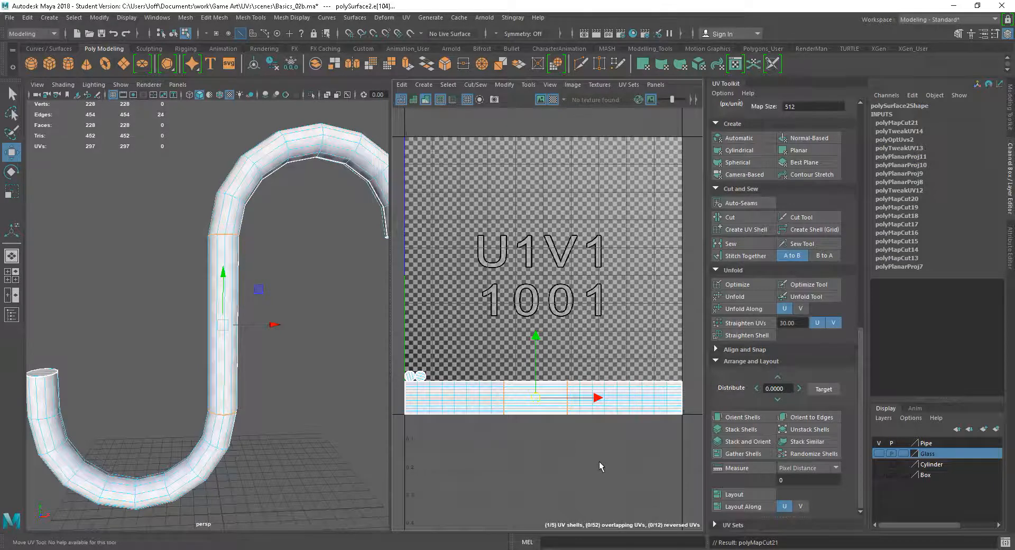
# Select all the pipe's UVs, lay out the separated body sections and end caps within the first UV tile, and clear the selection.
pyautogui.keyDown('alt'); pyautogui.moveTo(599, 462); pyautogui.dragTo(563, 444, button='right'); pyautogui.keyUp('alt')
pyautogui.keyDown('alt'); pyautogui.moveTo(549, 445); pyautogui.dragTo(528, 445, button='middle'); pyautogui.keyUp('alt')
pyautogui.keyDown('alt'); pyautogui.moveTo(518, 439); pyautogui.dragTo(537, 448, button='right'); pyautogui.keyUp('alt')
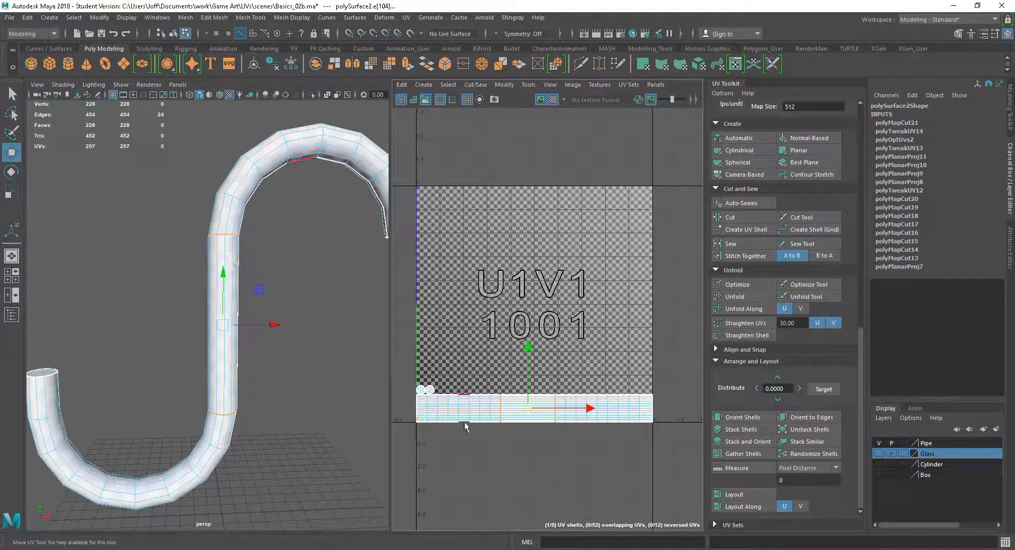
pyautogui.moveTo(594, 414); pyautogui.dragTo(635, 422, button='right')
pyautogui.moveTo(401, 430); pyautogui.dragTo(403, 433)
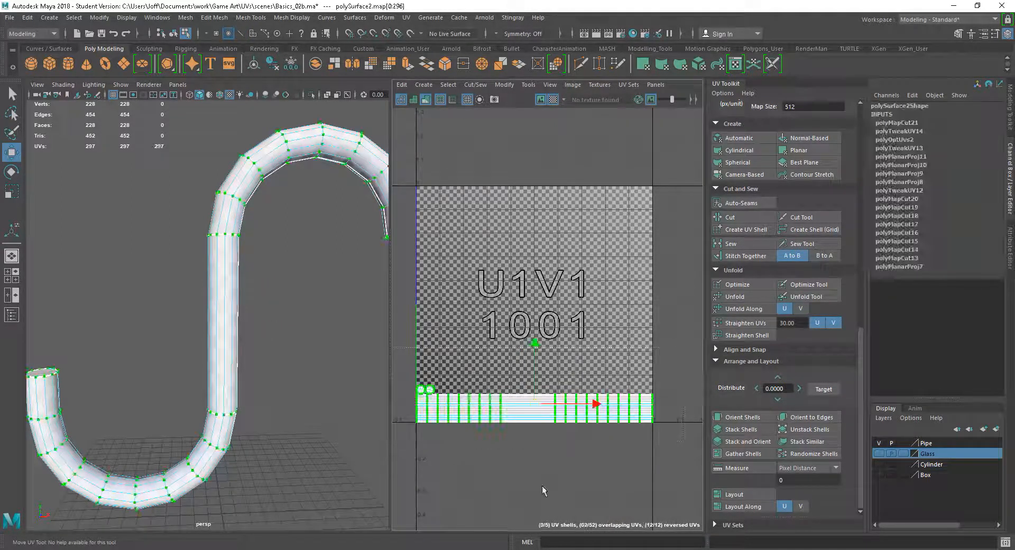
pyautogui.click(738, 494)
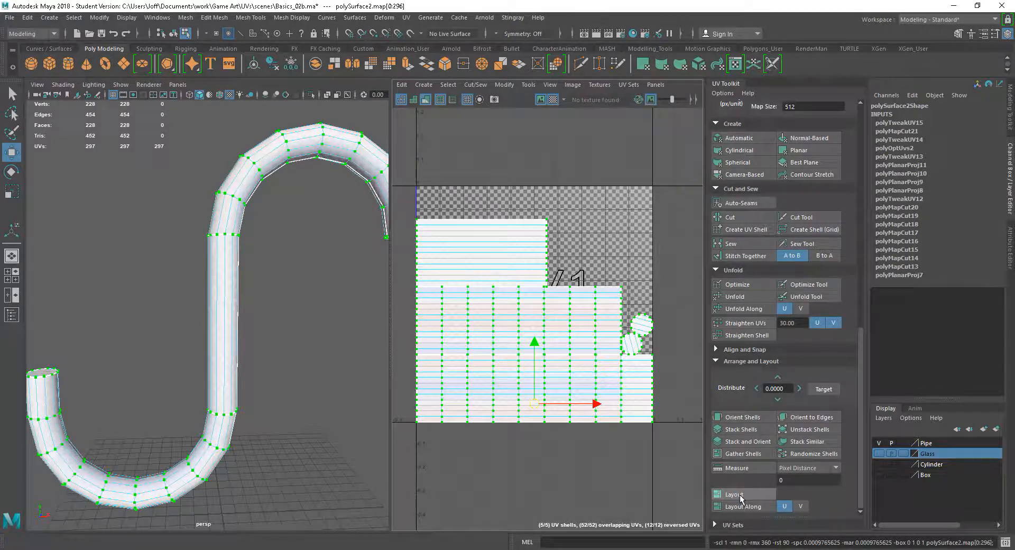
pyautogui.click(565, 418)
pyautogui.keyDown('alt'); pyautogui.moveTo(565, 415); pyautogui.dragTo(540, 424, button='middle'); pyautogui.keyUp('alt')
pyautogui.keyDown('alt'); pyautogui.moveTo(540, 424); pyautogui.dragTo(560, 440, button='right'); pyautogui.keyUp('alt')
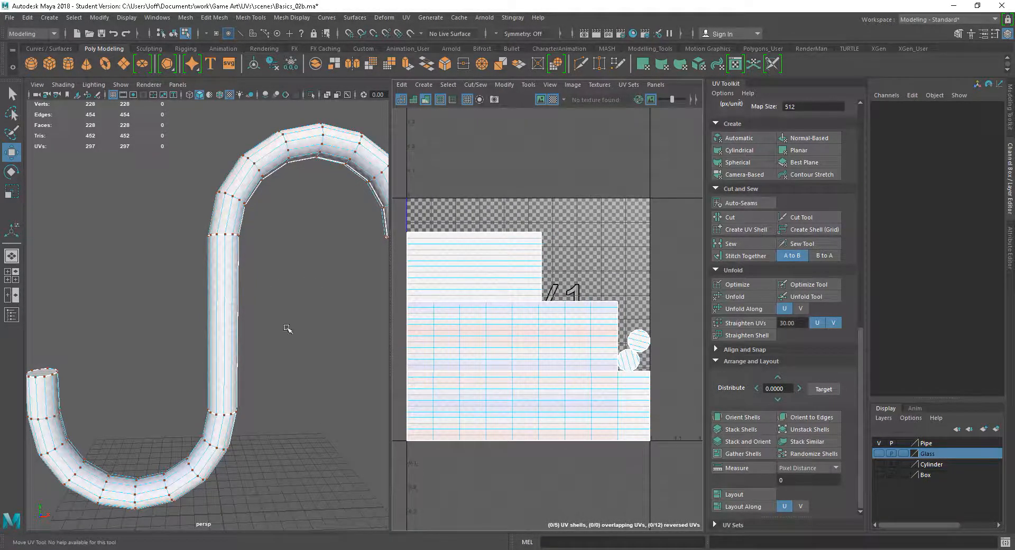
# Inspect the pipe's bends, straight section and both ends from several angles alongside the packed UV layout.
pyautogui.keyDown('alt'); pyautogui.moveTo(337, 369); pyautogui.dragTo(313, 356, button='right'); pyautogui.keyUp('alt')
pyautogui.keyDown('alt'); pyautogui.moveTo(290, 324); pyautogui.dragTo(288, 334, button='middle'); pyautogui.keyUp('alt')
pyautogui.keyDown('alt'); pyautogui.moveTo(288, 333); pyautogui.dragTo(315, 363, button='right'); pyautogui.keyUp('alt')
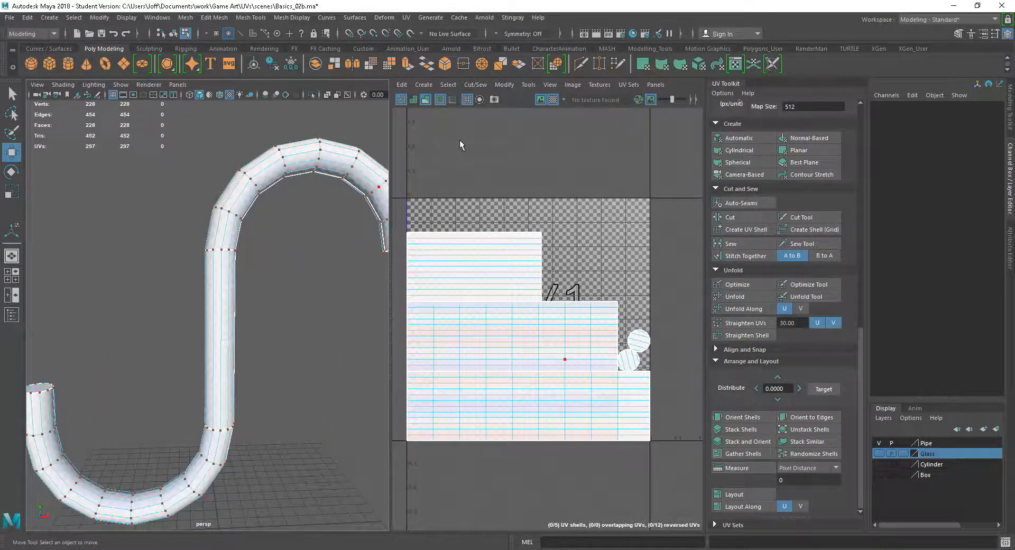
pyautogui.click(553, 100)
pyautogui.click(553, 101)
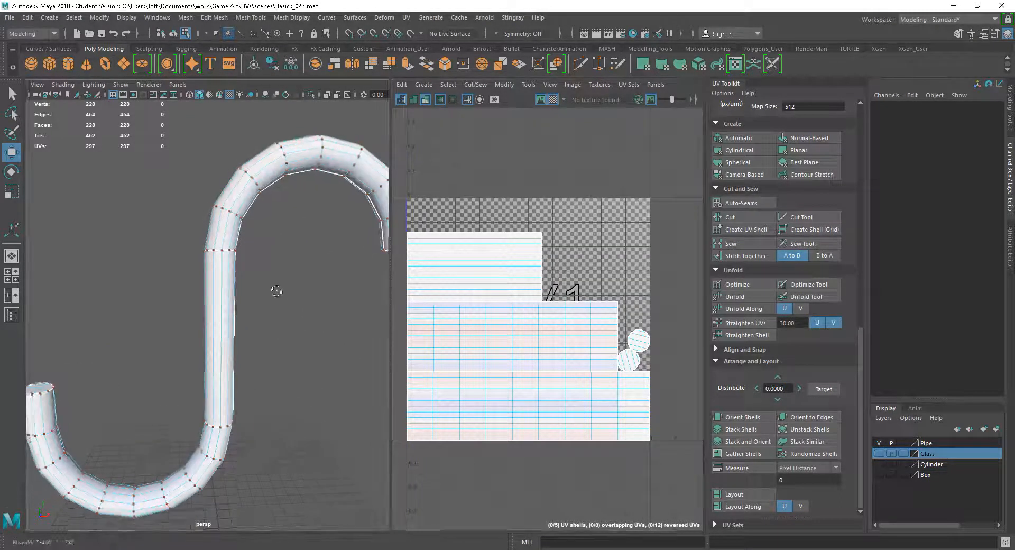
pyautogui.keyDown('alt'); pyautogui.moveTo(275, 290); pyautogui.dragTo(276, 299); pyautogui.keyUp('alt')
pyautogui.keyDown('alt'); pyautogui.moveTo(269, 245); pyautogui.dragTo(277, 269, button='middle'); pyautogui.keyUp('alt')
pyautogui.keyDown('alt'); pyautogui.moveTo(277, 270); pyautogui.dragTo(324, 360, button='right'); pyautogui.keyUp('alt')
pyautogui.keyDown('alt'); pyautogui.moveTo(324, 360); pyautogui.dragTo(264, 405, button='middle'); pyautogui.keyUp('alt')
pyautogui.keyDown('alt'); pyautogui.moveTo(370, 465); pyautogui.dragTo(275, 379, button='right'); pyautogui.keyUp('alt')
pyautogui.keyDown('alt'); pyautogui.moveTo(275, 380); pyautogui.dragTo(302, 339, button='middle'); pyautogui.keyUp('alt')
pyautogui.moveTo(315, 368)
pyautogui.keyDown('alt'); pyautogui.mouseDown()
pyautogui.moveTo(305, 359)
pyautogui.moveTo(312, 370)
pyautogui.mouseUp(); pyautogui.keyUp('alt')
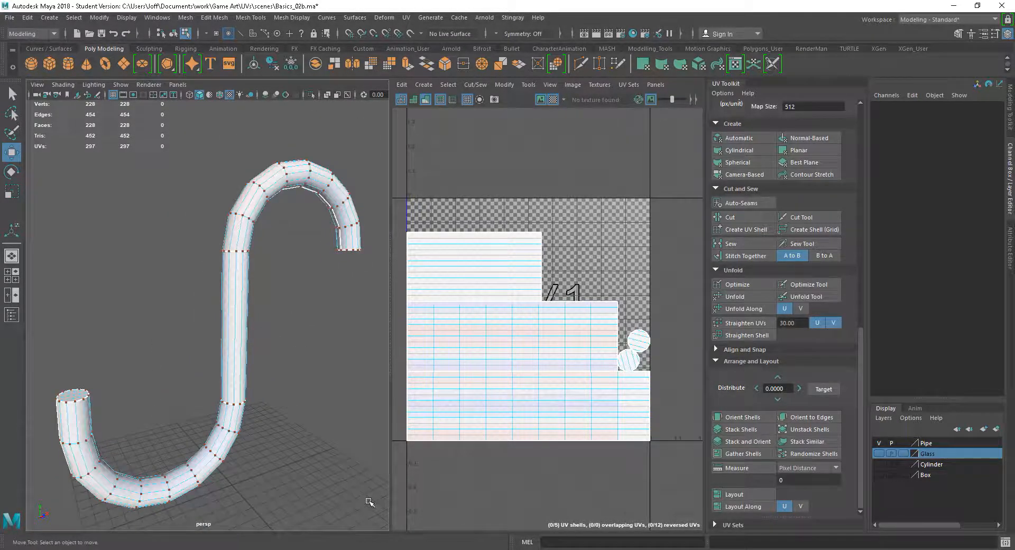
pyautogui.keyDown('alt'); pyautogui.moveTo(370, 395); pyautogui.dragTo(308, 383); pyautogui.keyUp('alt')
pyautogui.keyDown('alt'); pyautogui.moveTo(308, 383); pyautogui.dragTo(267, 401, button='middle'); pyautogui.keyUp('alt')
pyautogui.keyDown('alt'); pyautogui.moveTo(308, 420); pyautogui.dragTo(295, 412, button='right'); pyautogui.keyUp('alt')
pyautogui.moveTo(295, 411)
pyautogui.keyDown('alt'); pyautogui.mouseDown()
pyautogui.moveTo(287, 387)
pyautogui.moveTo(288, 397)
pyautogui.mouseUp(); pyautogui.keyUp('alt')
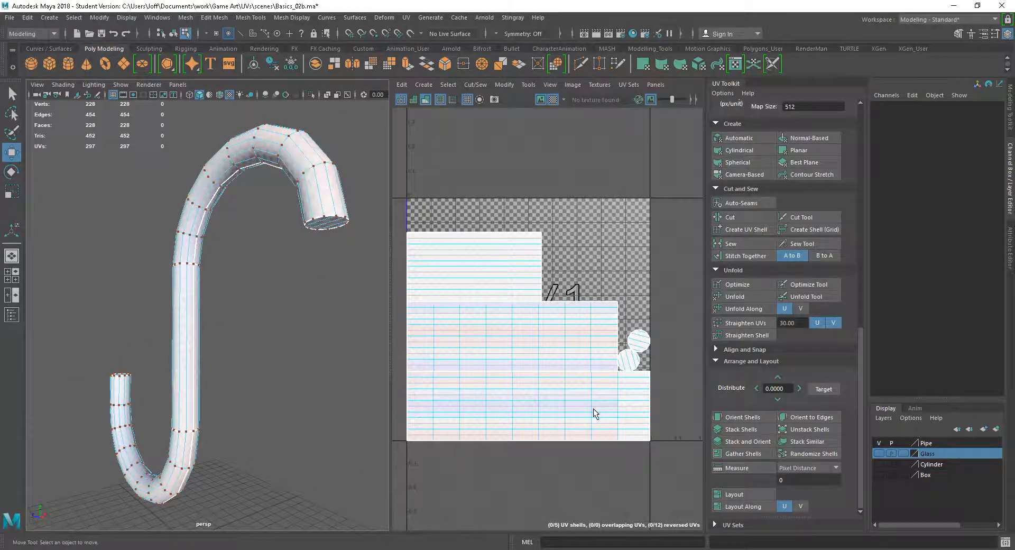